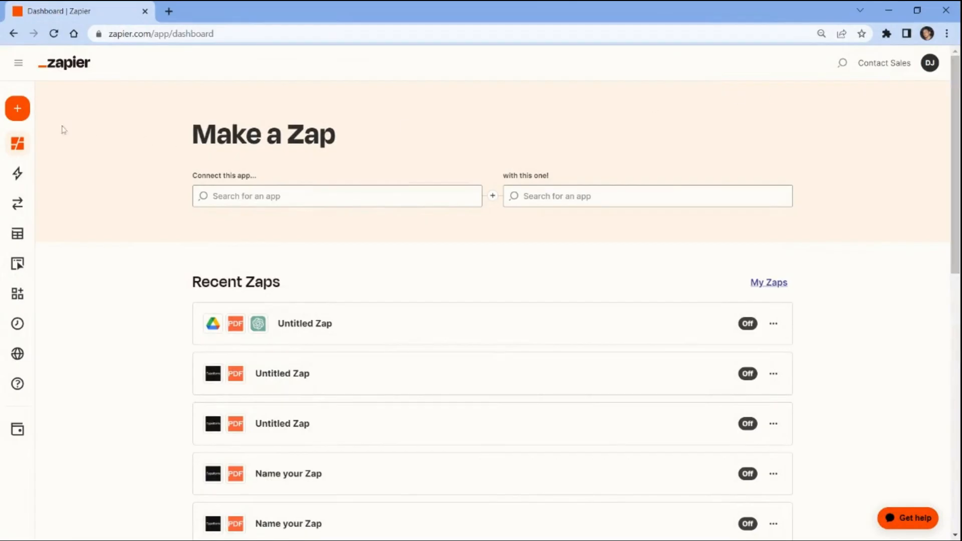
# Step: Create a new Zap and make its action step ChatGPT with the Conversation event
pyautogui.click(24, 115)
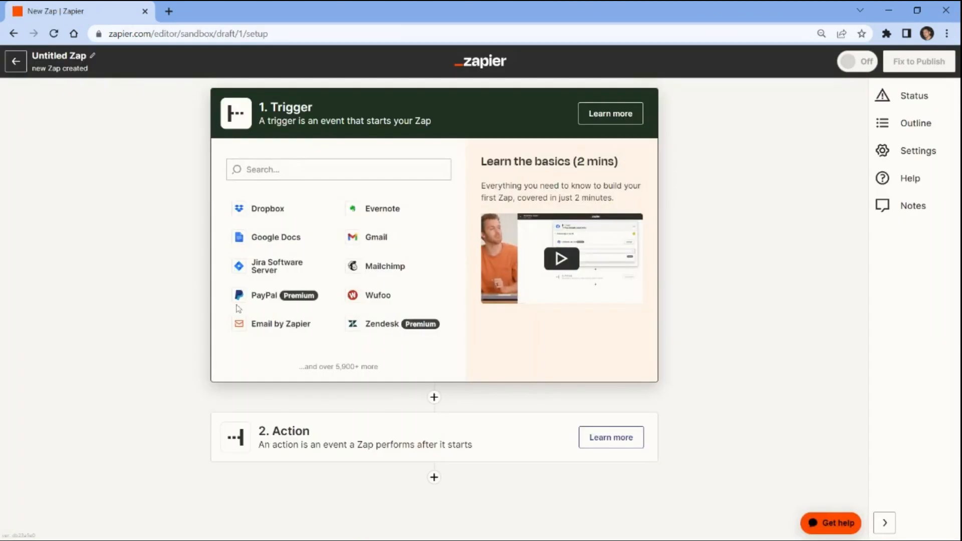
pyautogui.click(298, 426)
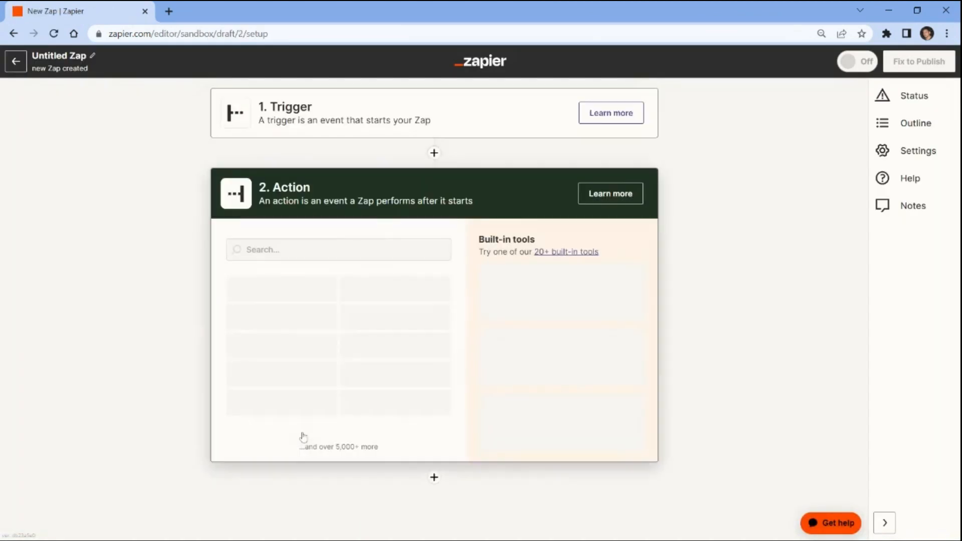
pyautogui.write('chatpt')
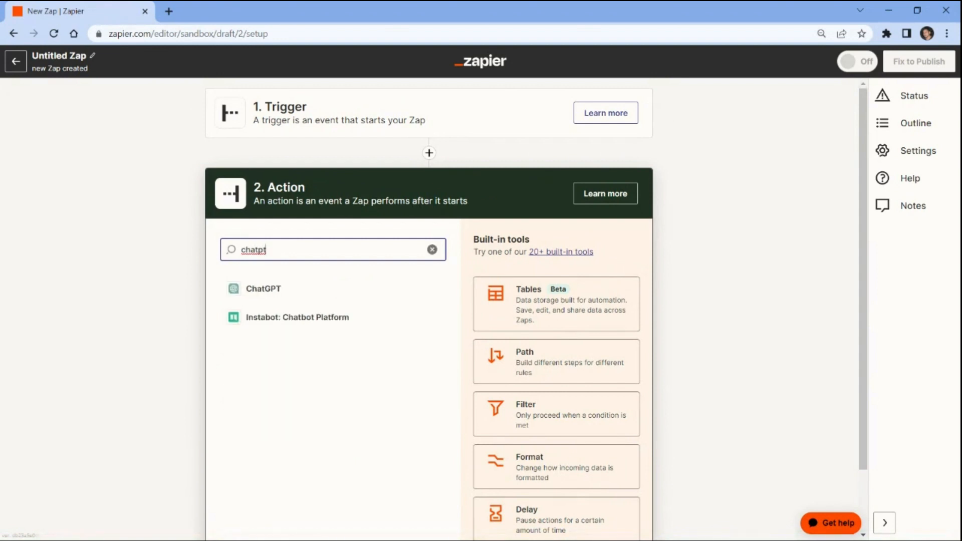
pyautogui.click(260, 291)
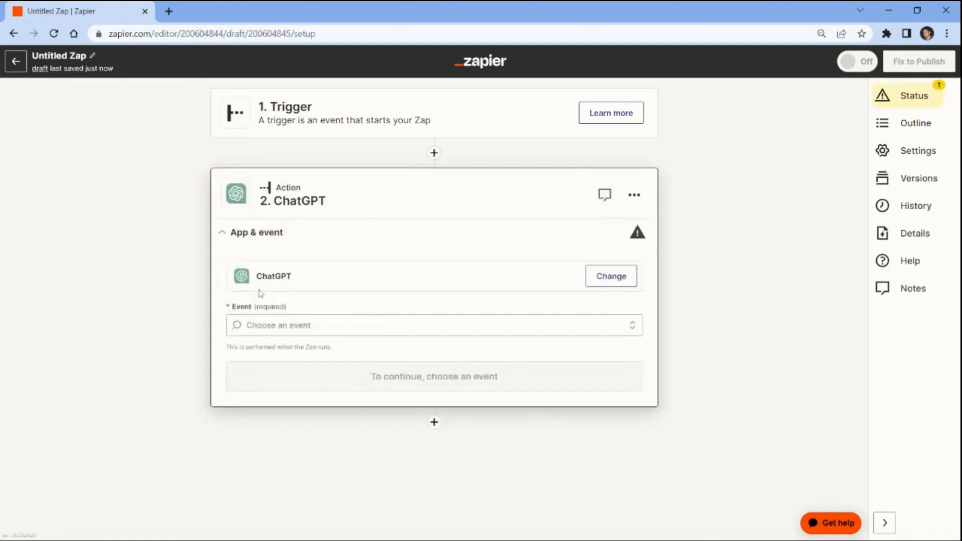
pyautogui.click(262, 325)
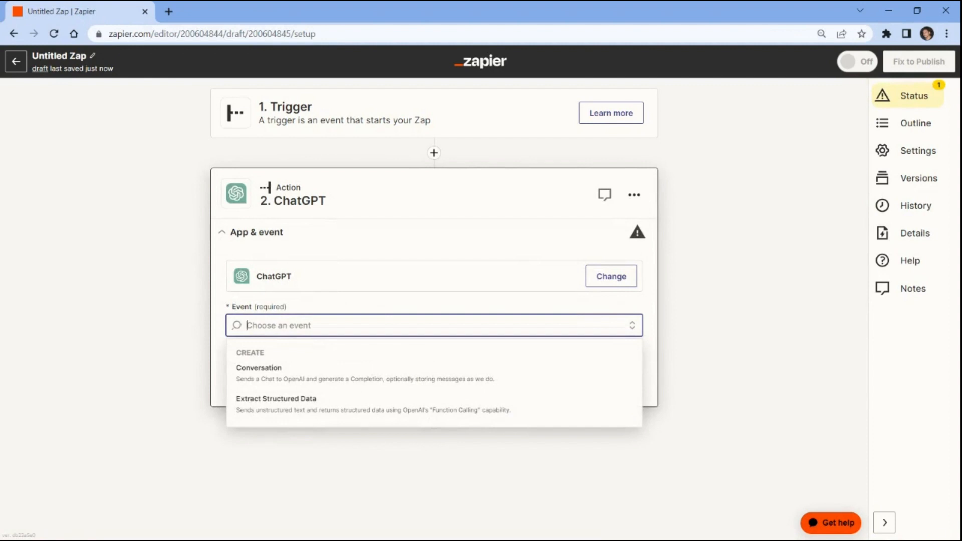
pyautogui.click(258, 374)
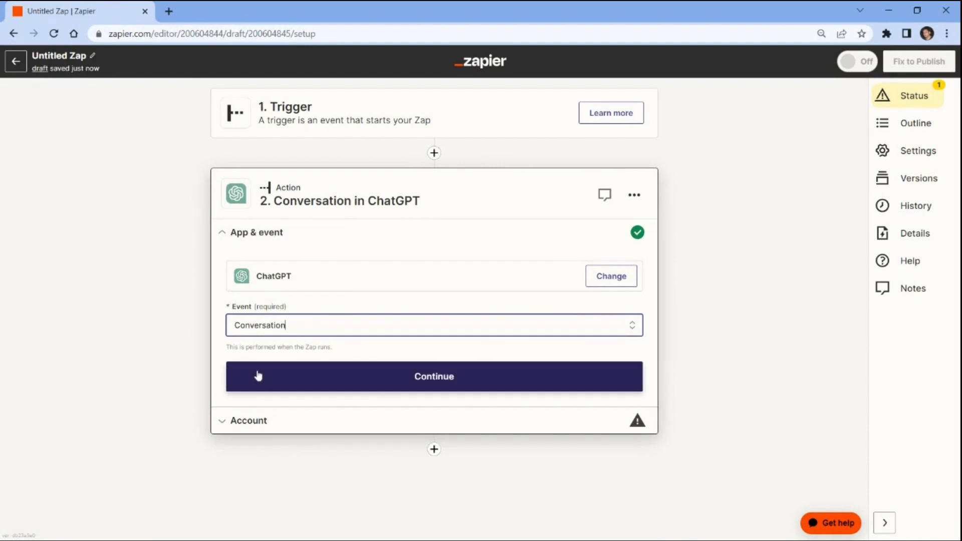
# Step: Set the ChatGPT user message to 'Generate document about using Social Media'
pyautogui.click(258, 376)
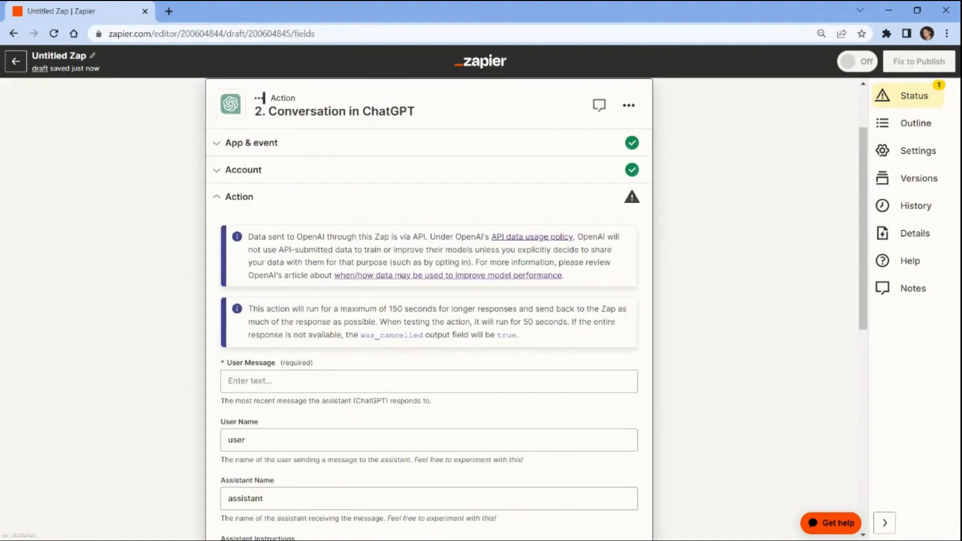
pyautogui.click(253, 381)
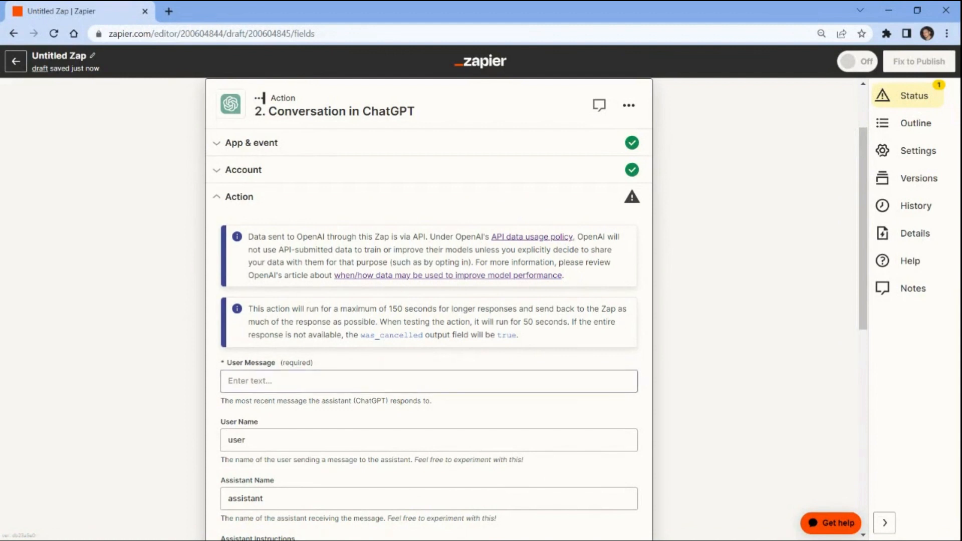
pyautogui.write('Generate document about')
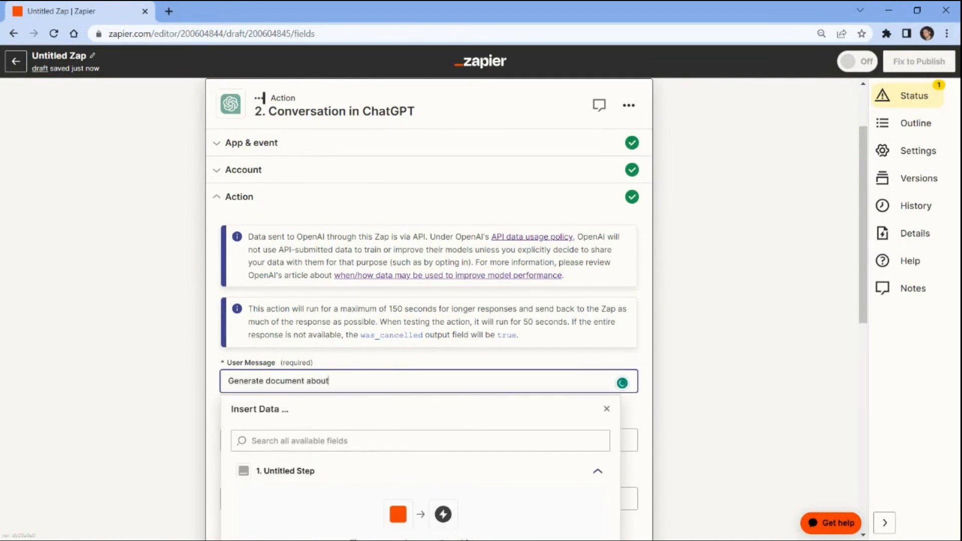
pyautogui.write(' using Social Media')
pyautogui.click(199, 382)
pyautogui.scroll(-2, 199, 382)
pyautogui.scroll(-5, 198, 382)
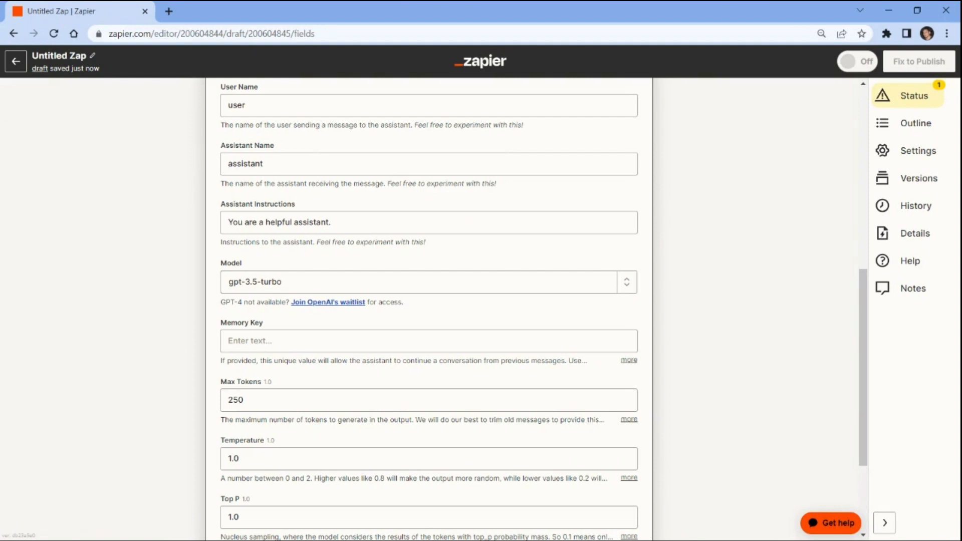
# Step: Enter 'Generate Document' as the memory key and proceed to the test stage
pyautogui.click(321, 341)
pyautogui.write('G')
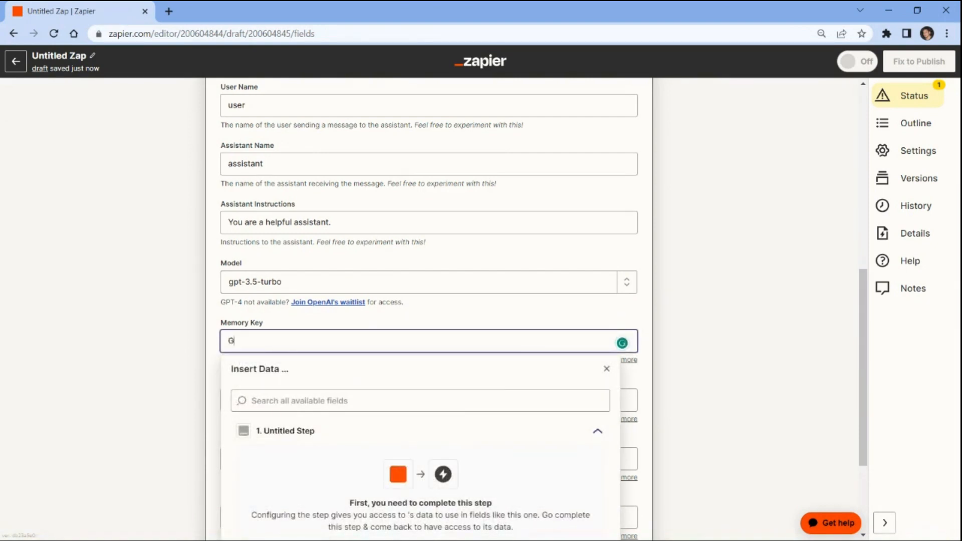
pyautogui.write('enerate Document')
pyautogui.click(200, 343)
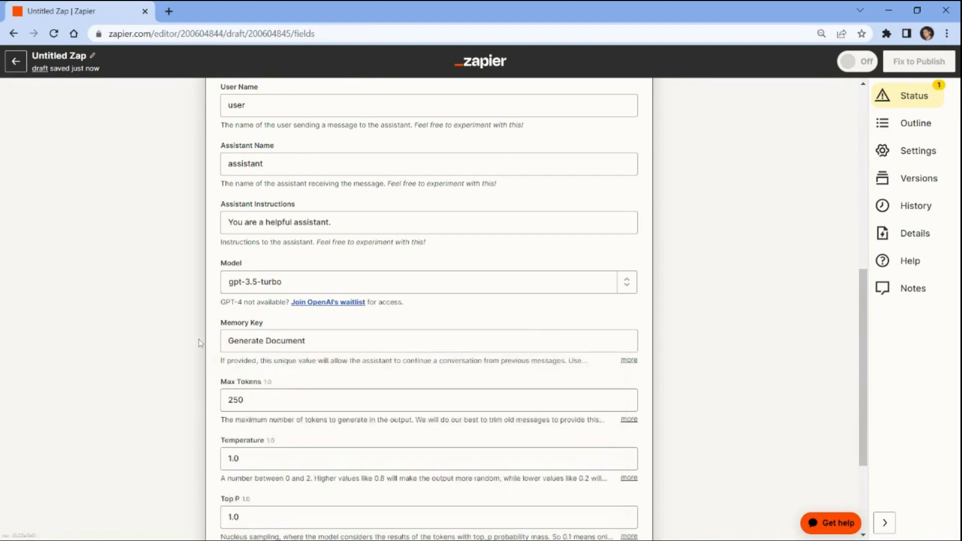
pyautogui.scroll(-3, 201, 344)
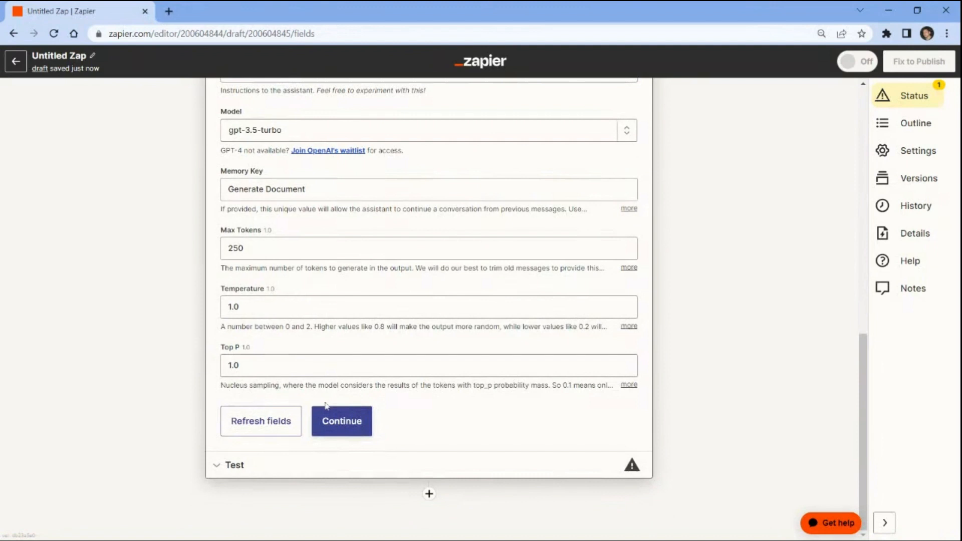
pyautogui.click(347, 425)
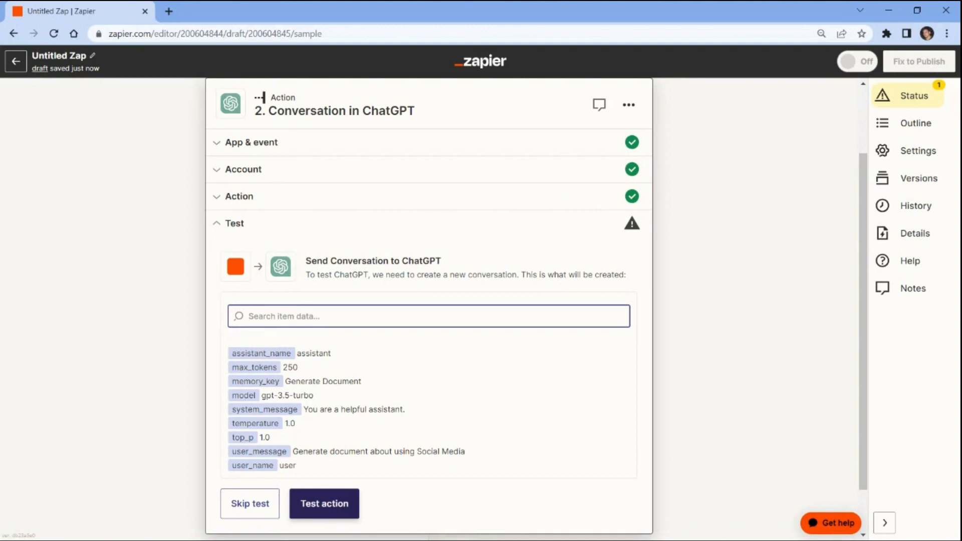
# Step: Test the ChatGPT step, which returns 'A Guide to Utilizing Social Media Effectively'
pyautogui.click(322, 505)
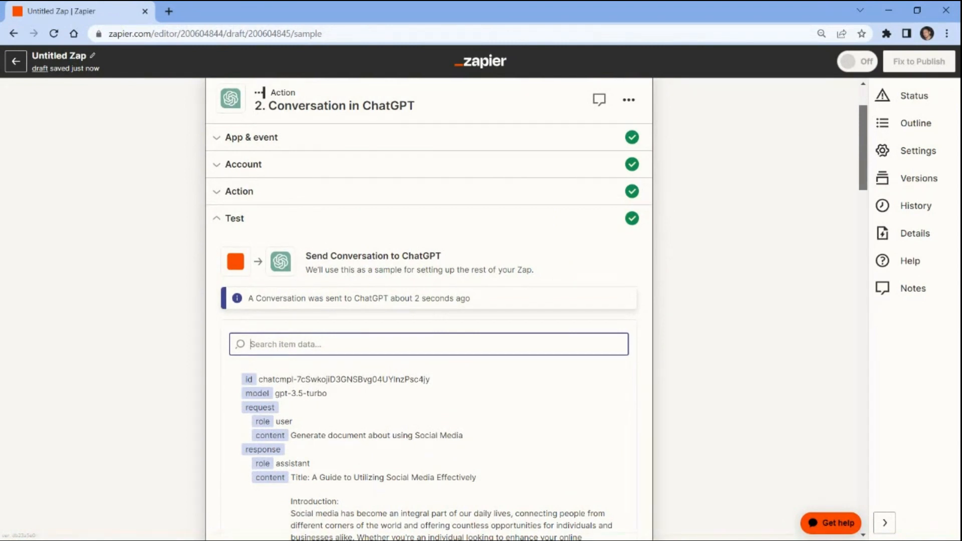
pyautogui.scroll(-8, 868, 242)
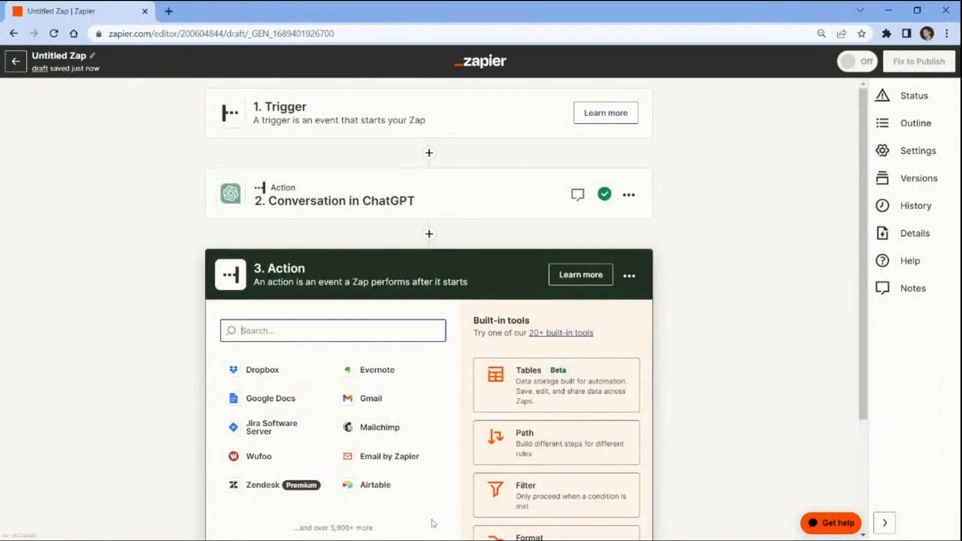
# Step: Make step three PDF.co with the HTML to PDF Converter event
pyautogui.write('pdf.co')
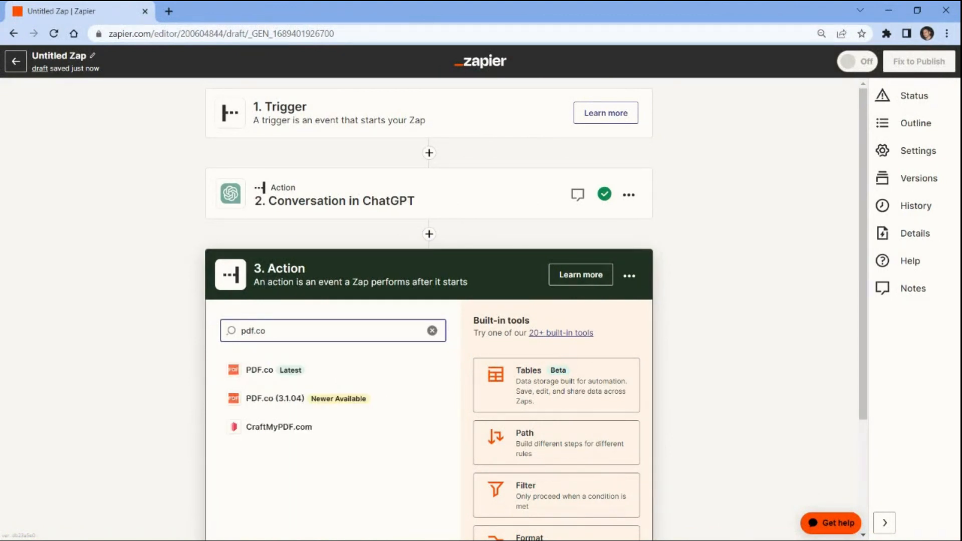
pyautogui.click(256, 371)
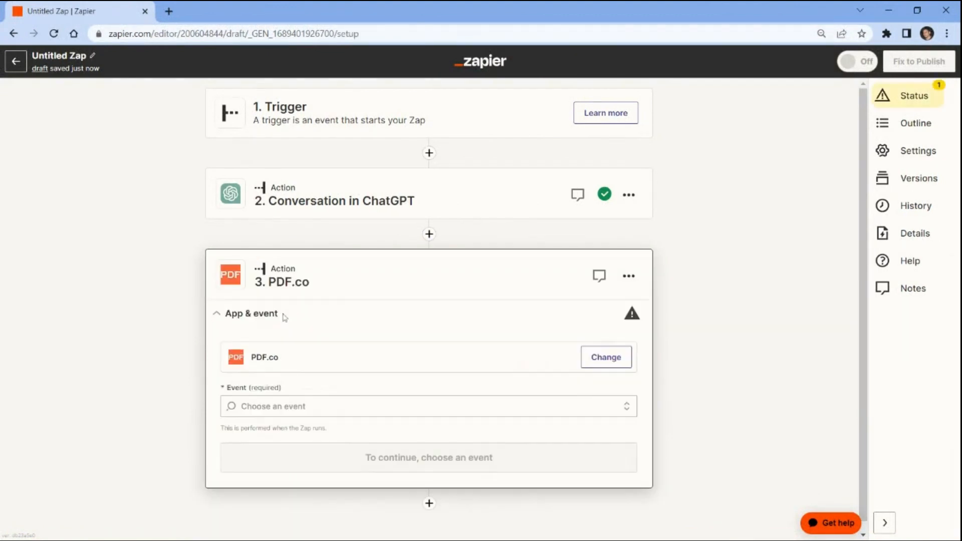
pyautogui.click(261, 407)
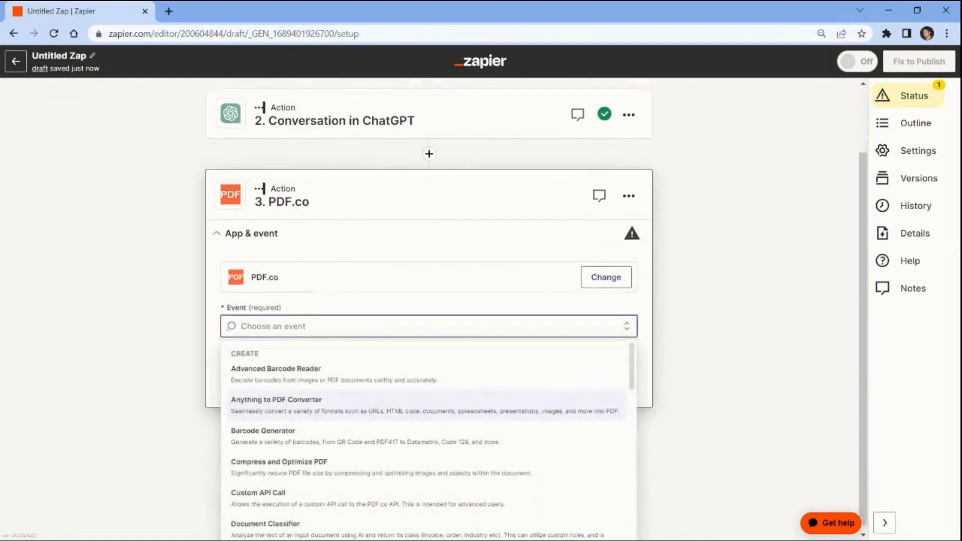
pyautogui.write('html')
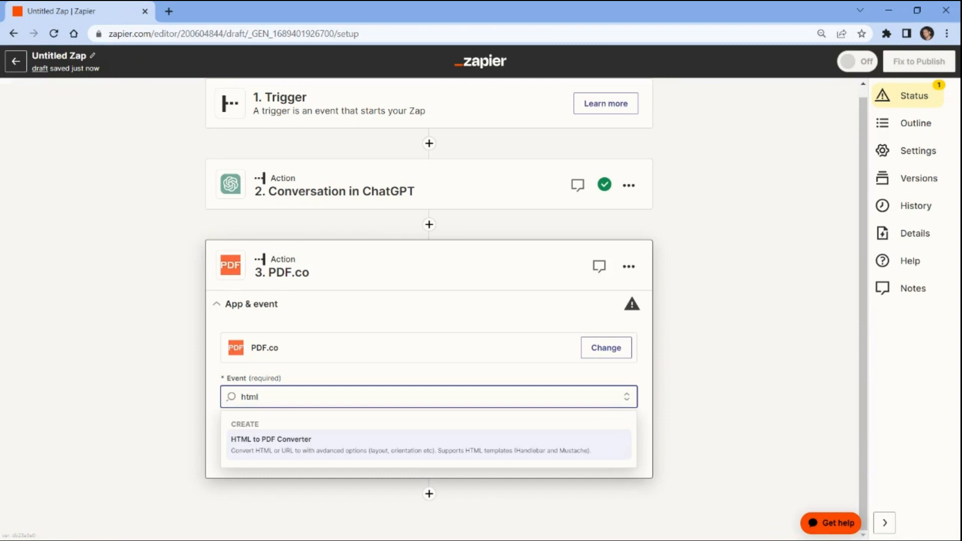
pyautogui.press('Return')
pyautogui.click(243, 426)
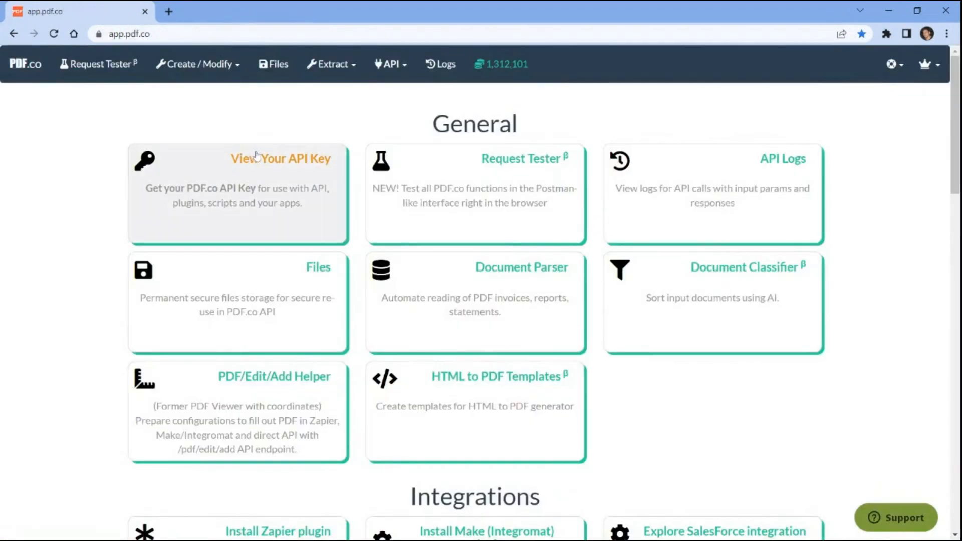
# Step: Reveal the PDF.co account's API key and copy it to the clipboard
pyautogui.click(266, 161)
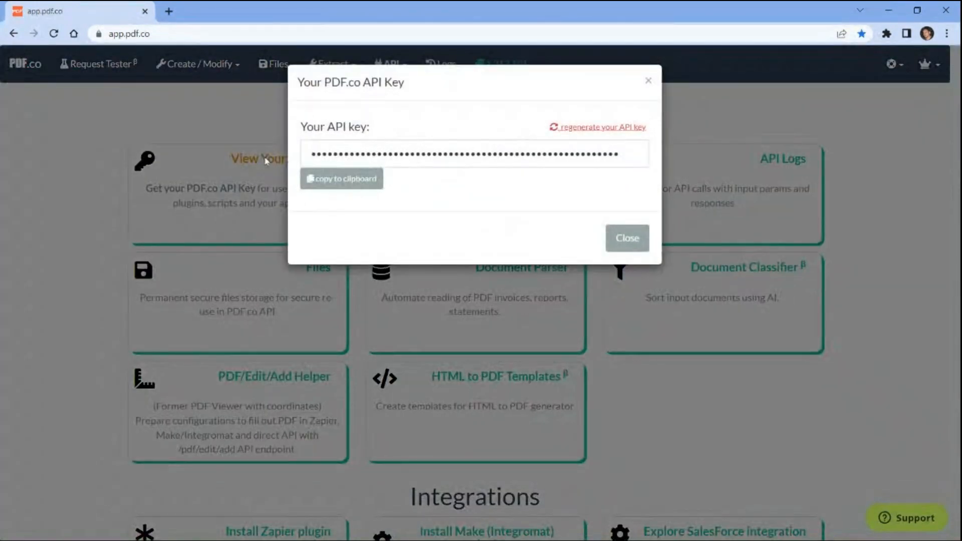
pyautogui.click(344, 185)
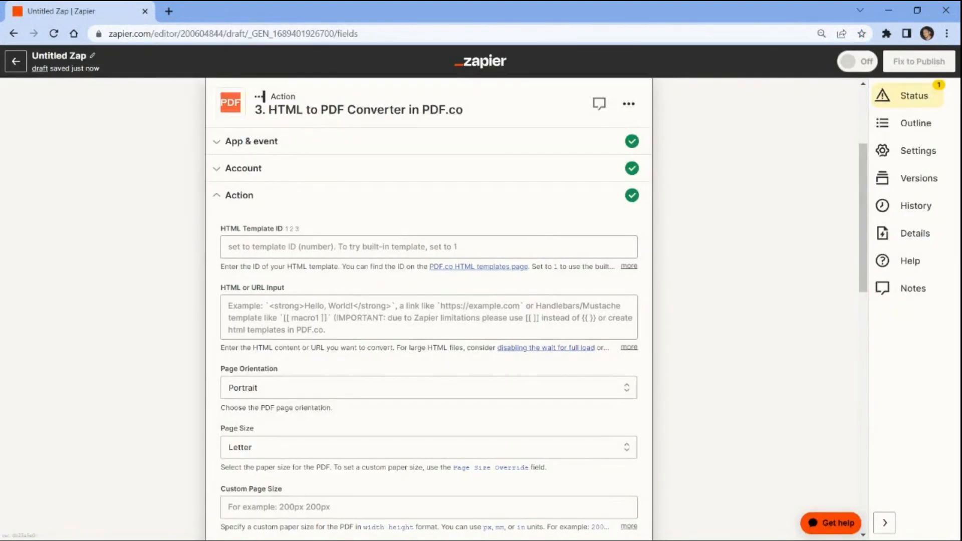
# Step: Map ChatGPT's Assistant Response Message into the HTML or URL input field
pyautogui.click(622, 324)
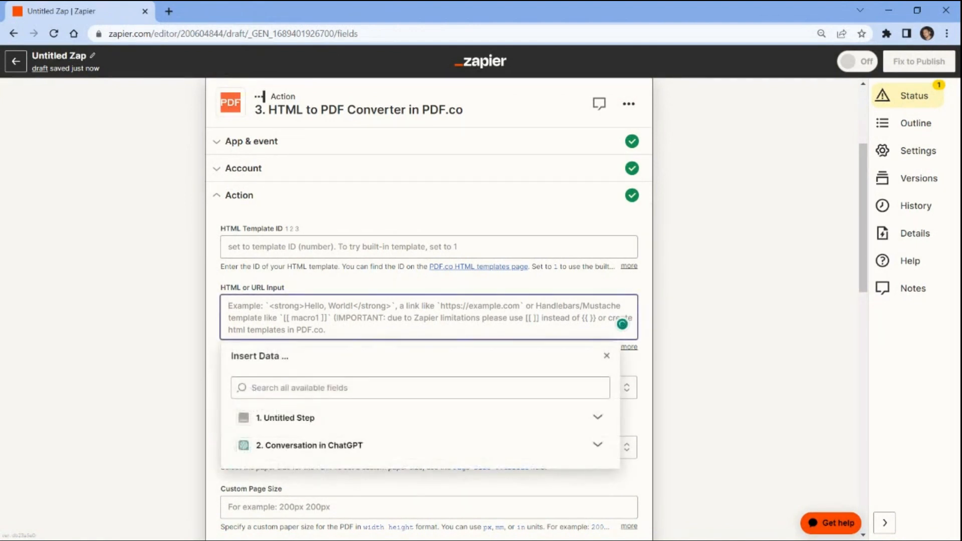
pyautogui.click(266, 446)
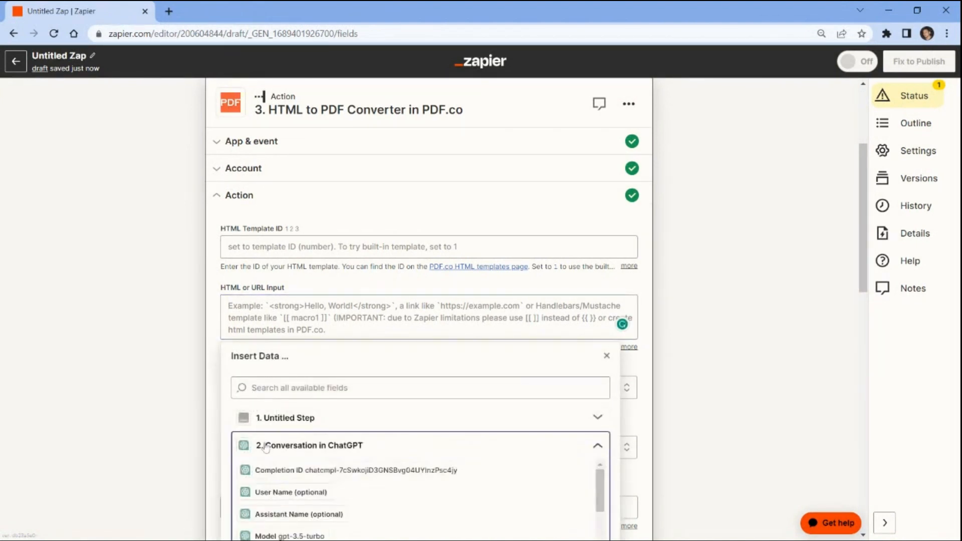
pyautogui.scroll(-3, 266, 446)
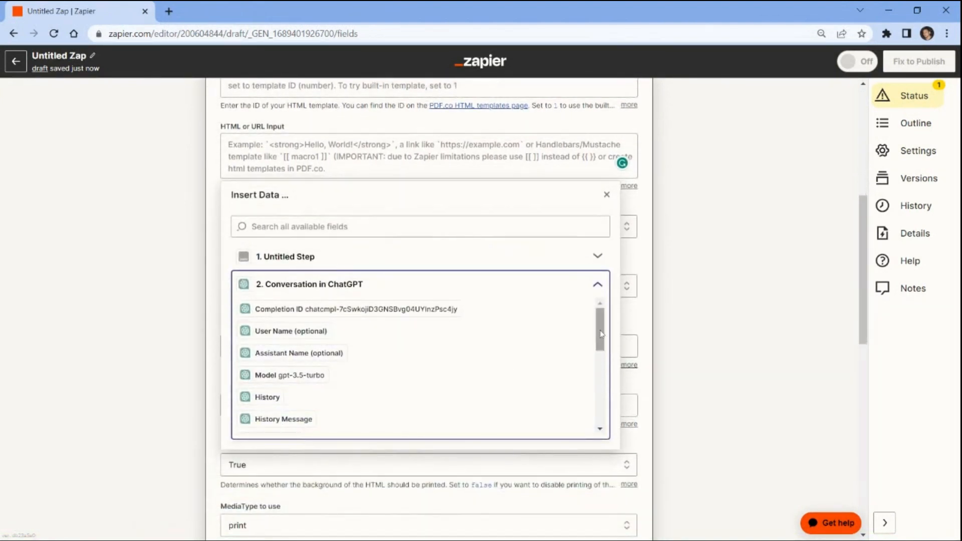
pyautogui.moveTo(601, 335); pyautogui.dragTo(607, 432)
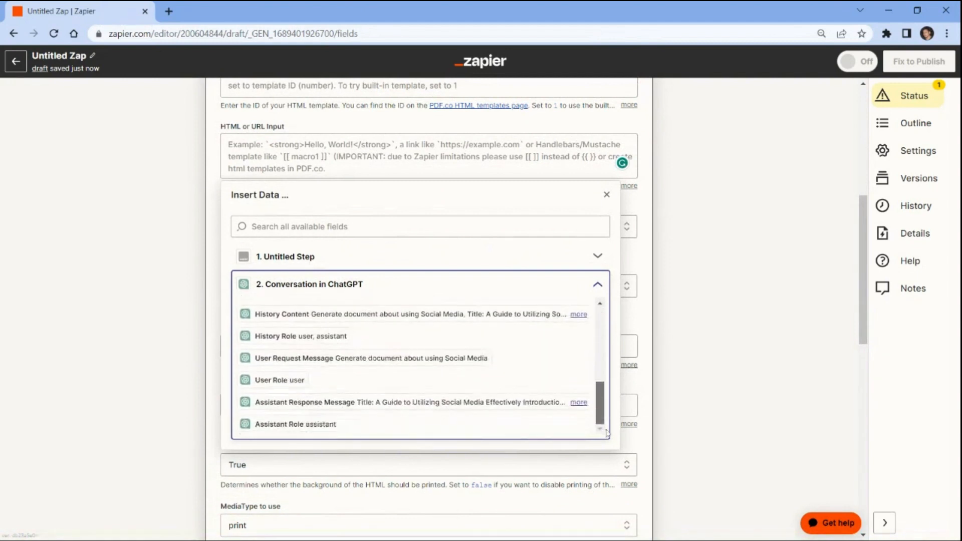
pyautogui.click(503, 404)
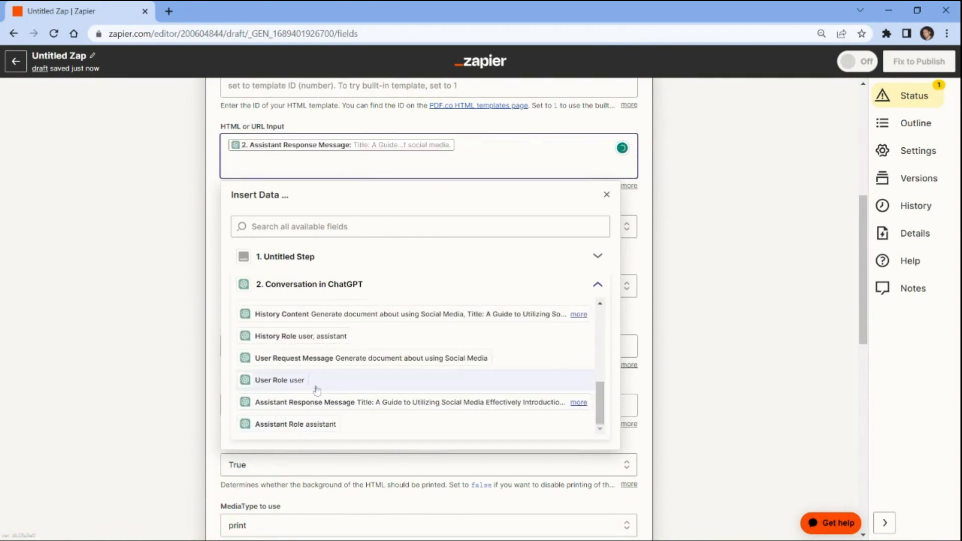
pyautogui.click(167, 401)
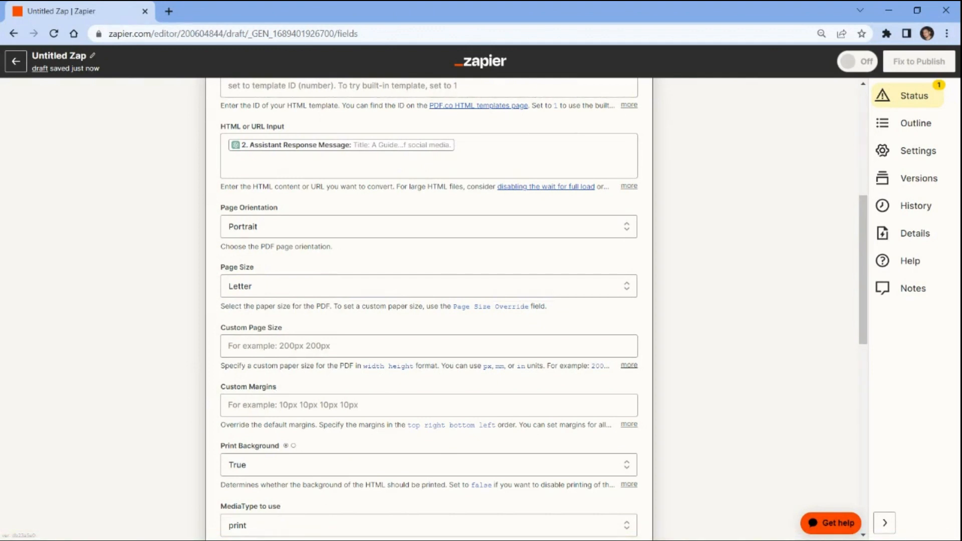
# Step: Name the output file GeneratedPDF and continue to the test stage
pyautogui.scroll(-5, 268, 411)
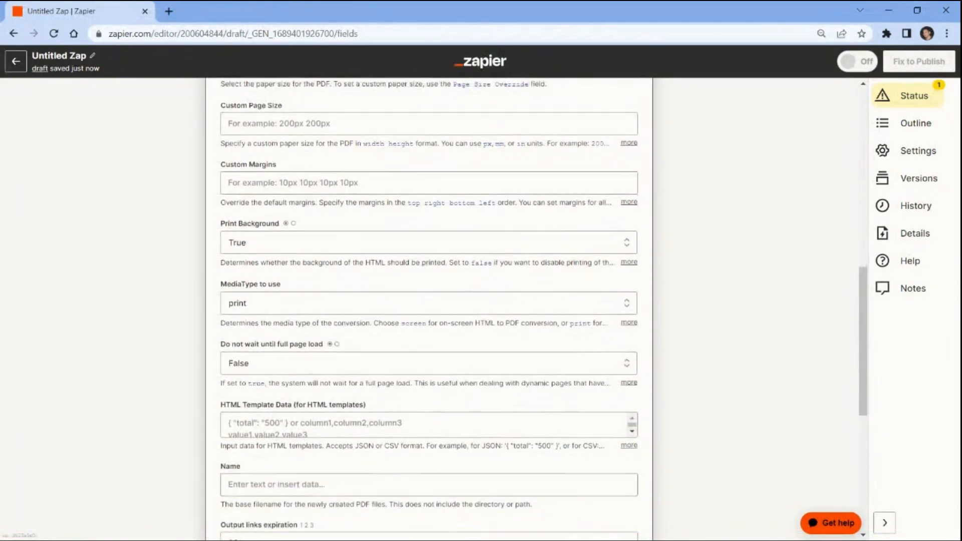
pyautogui.click(248, 484)
pyautogui.write('Gen')
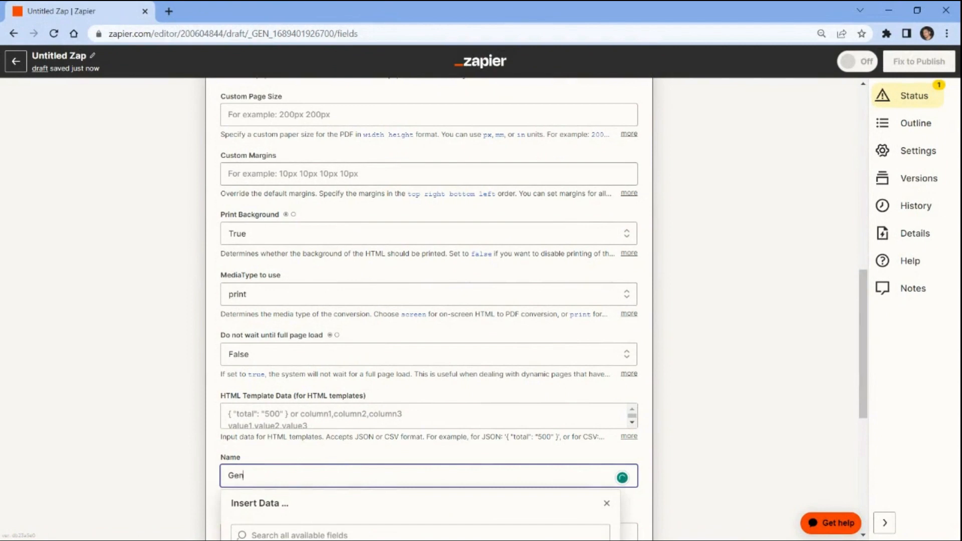
pyautogui.write('eratedPDF')
pyautogui.click(197, 483)
pyautogui.scroll(-5, 197, 483)
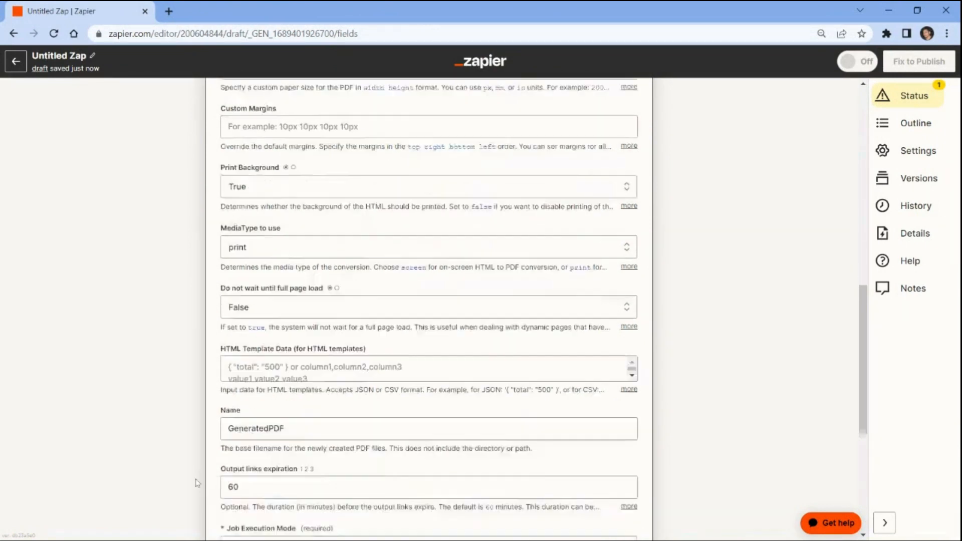
pyautogui.click(329, 527)
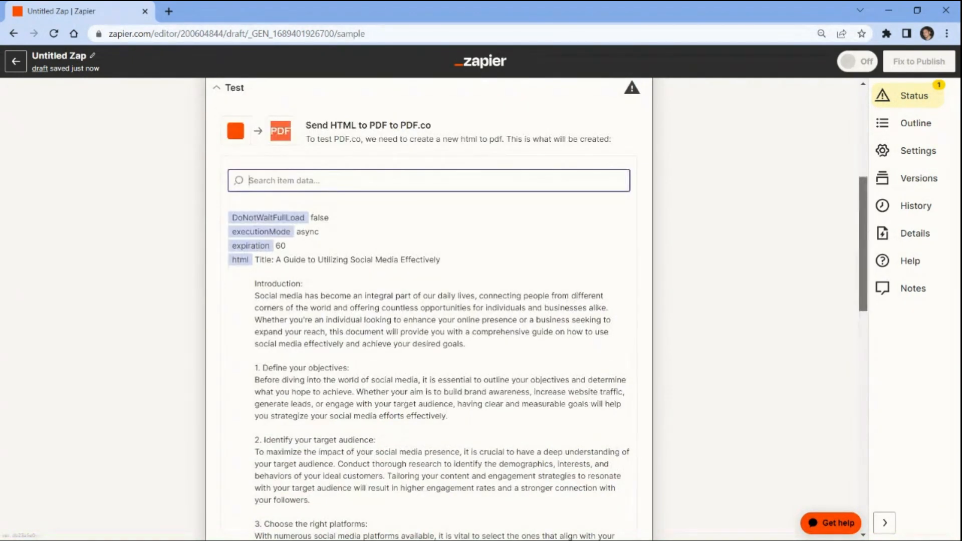
# Step: Test the HTML to PDF conversion, producing GeneratedPDF.pdf
pyautogui.moveTo(866, 236); pyautogui.dragTo(872, 452)
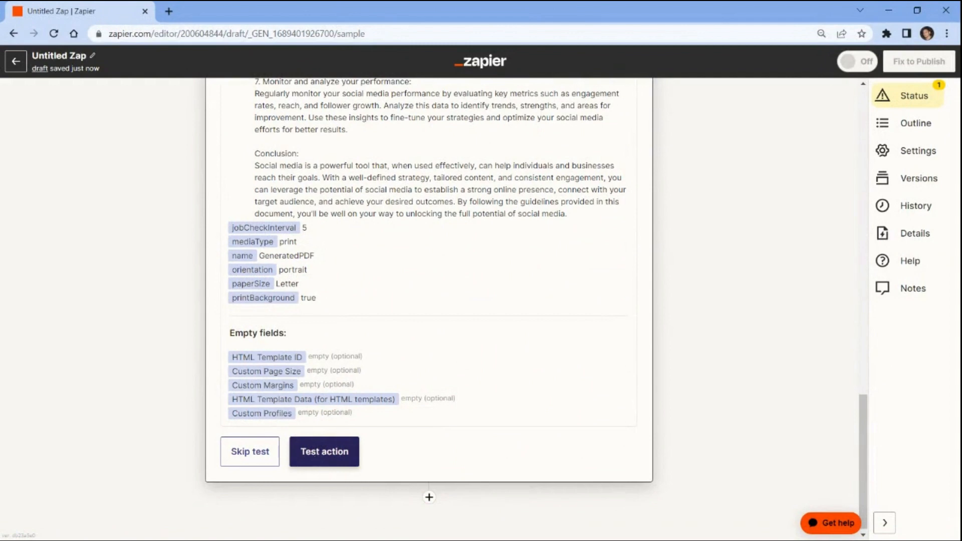
pyautogui.click(325, 452)
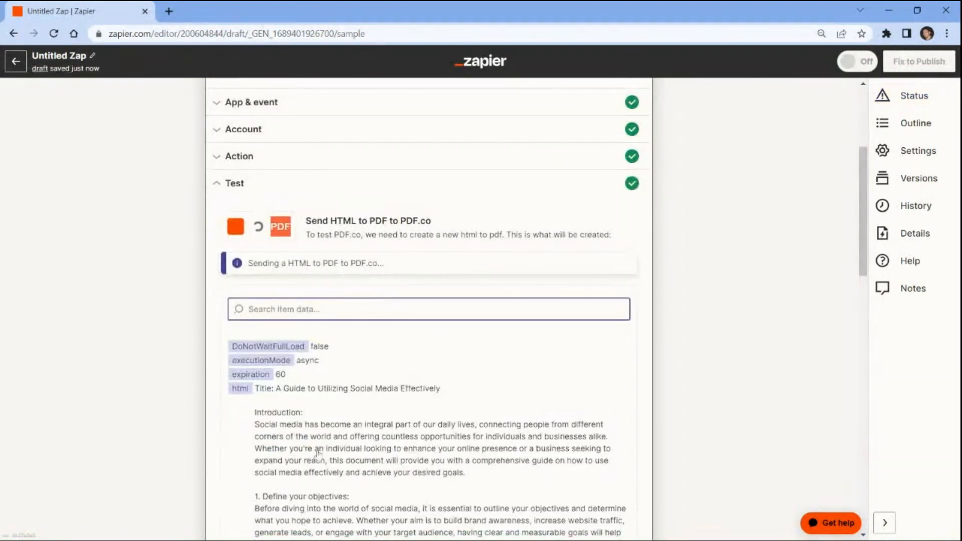
pyautogui.scroll(-1, 871, 369)
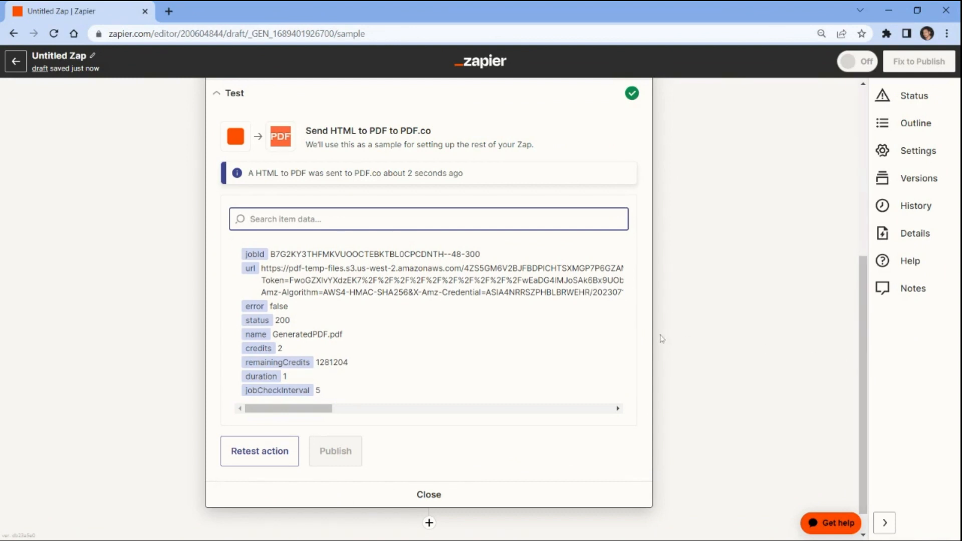
# Step: Open the returned GeneratedPDF.pdf url in a new browser tab
pyautogui.tripleClick(501, 281)
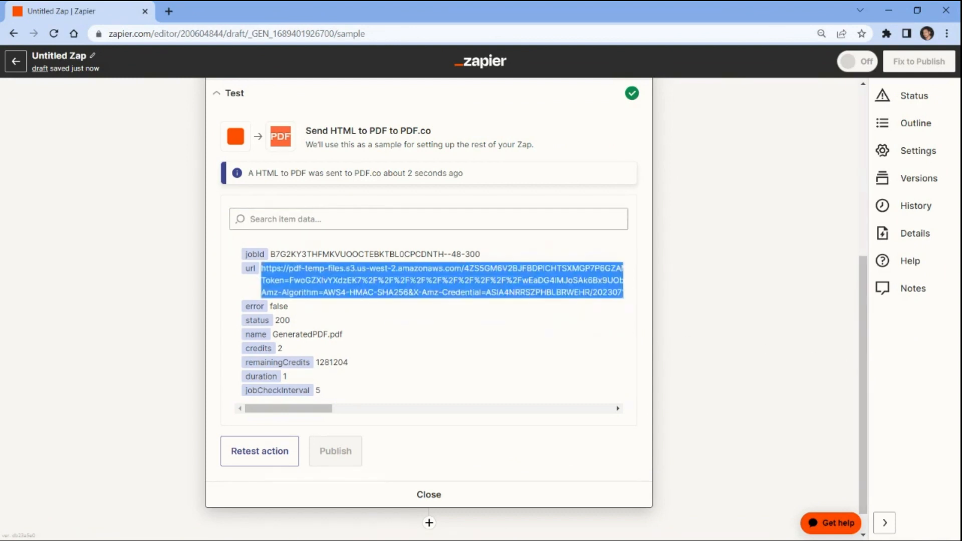
pyautogui.hotkey('ctrl', 't')
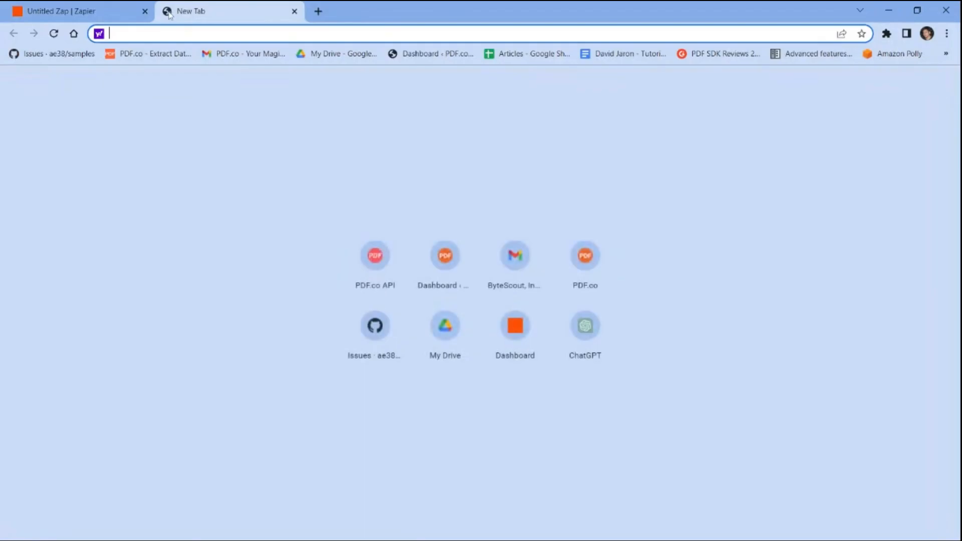
pyautogui.hotkey('ctrl', 'v')
pyautogui.press('Return')
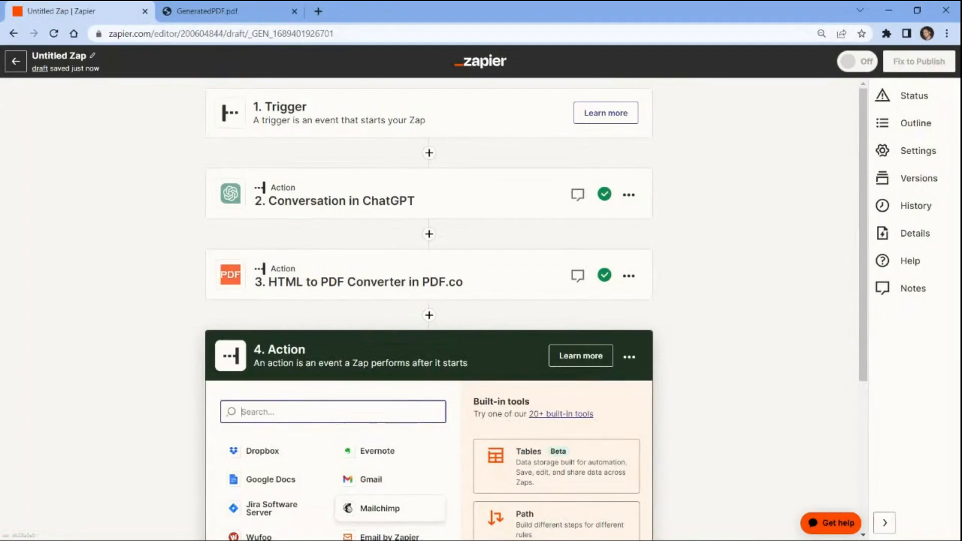
# Step: Set step four to PDF.co with the PDF Filler event
pyautogui.write('pdf.co')
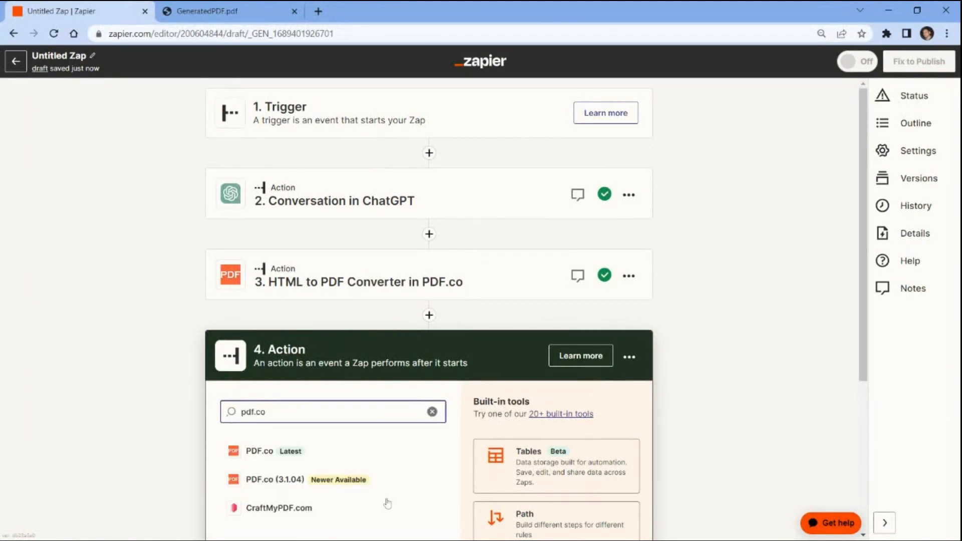
pyautogui.click(281, 452)
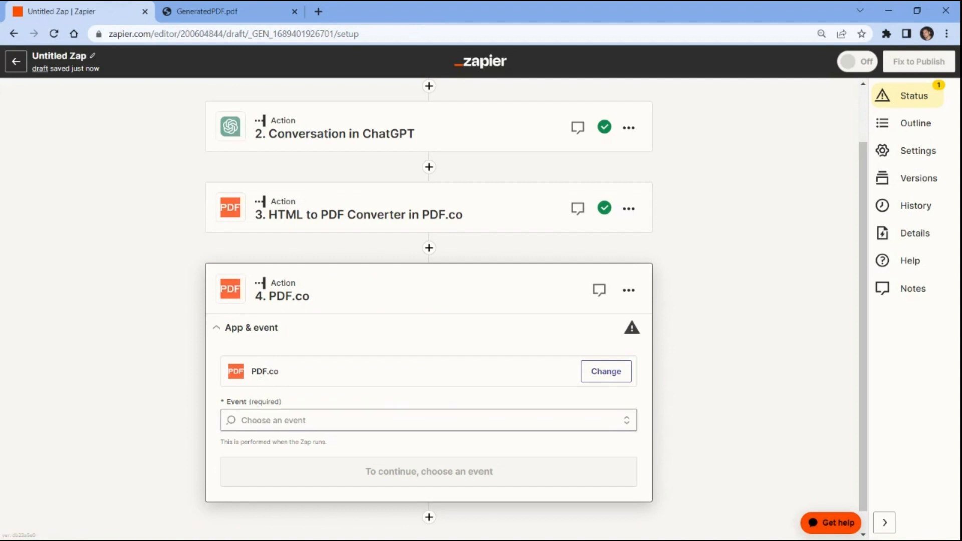
pyautogui.click(260, 420)
pyautogui.write('filler')
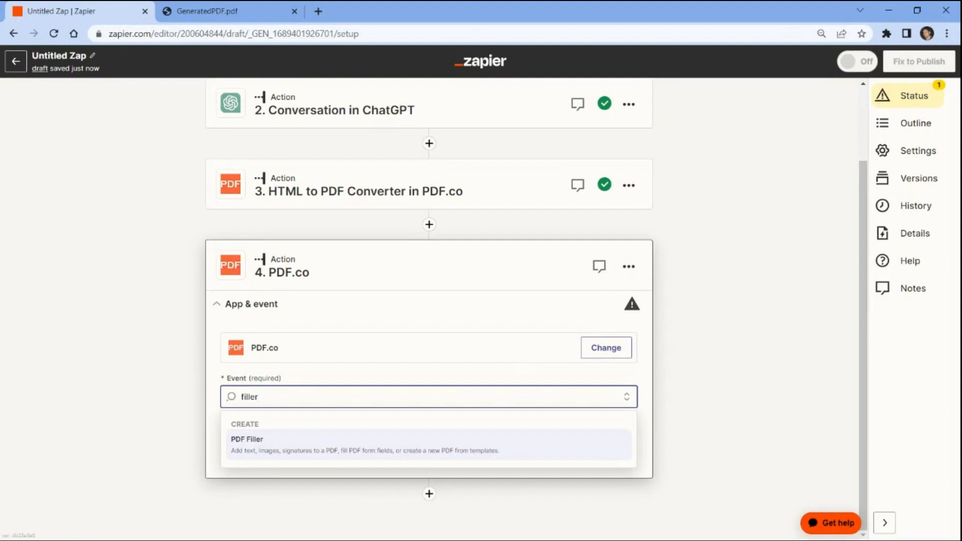
pyautogui.click(244, 441)
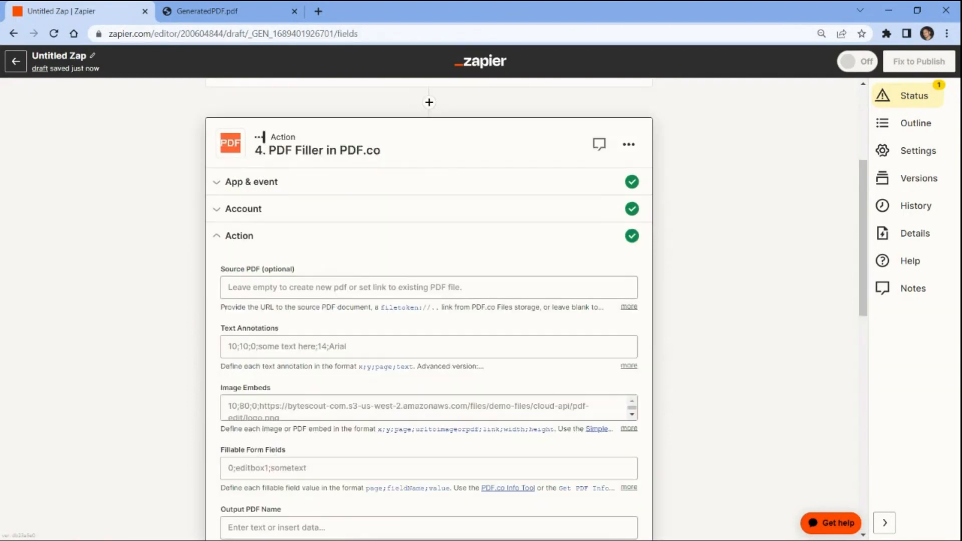
# Step: Use the HTML to PDF step's generated PDF Url as the Source PDF
pyautogui.click(321, 288)
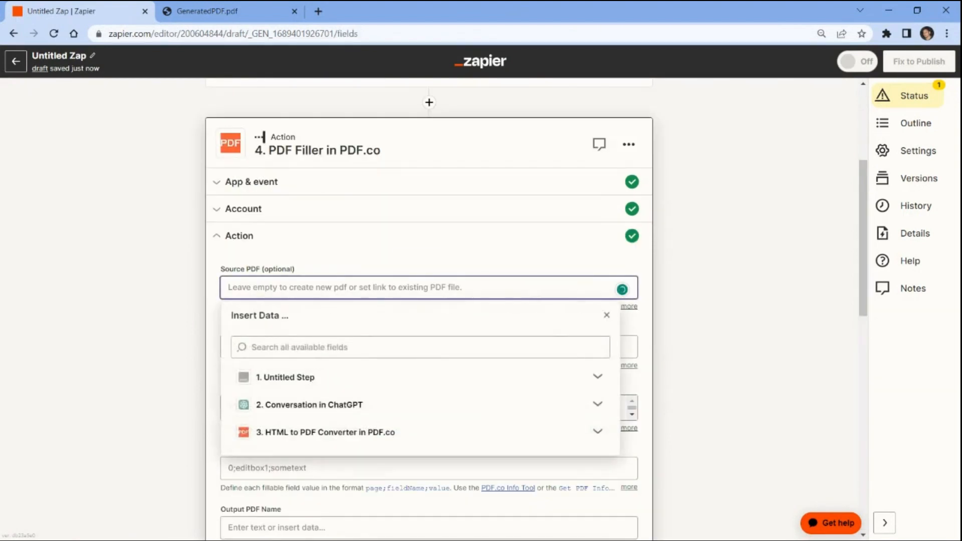
pyautogui.click(277, 434)
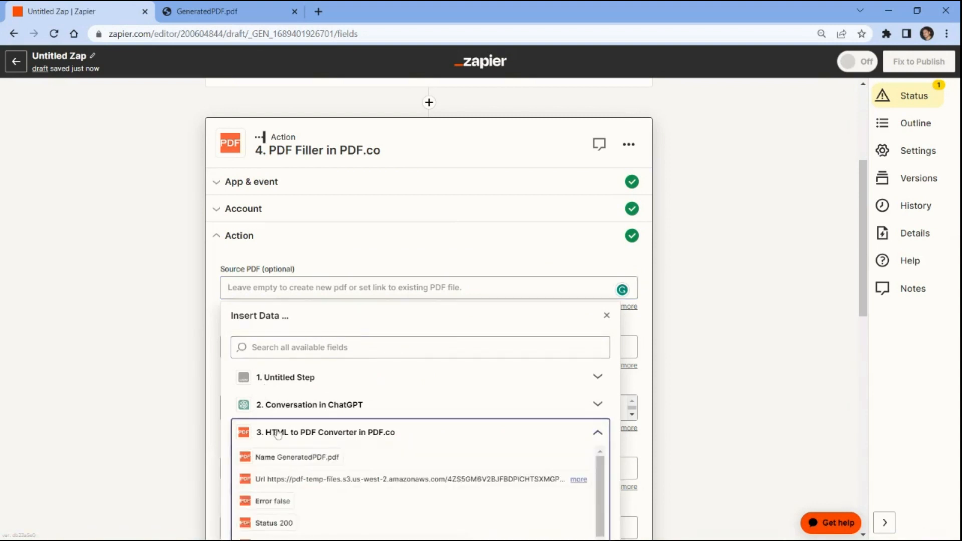
pyautogui.click(273, 481)
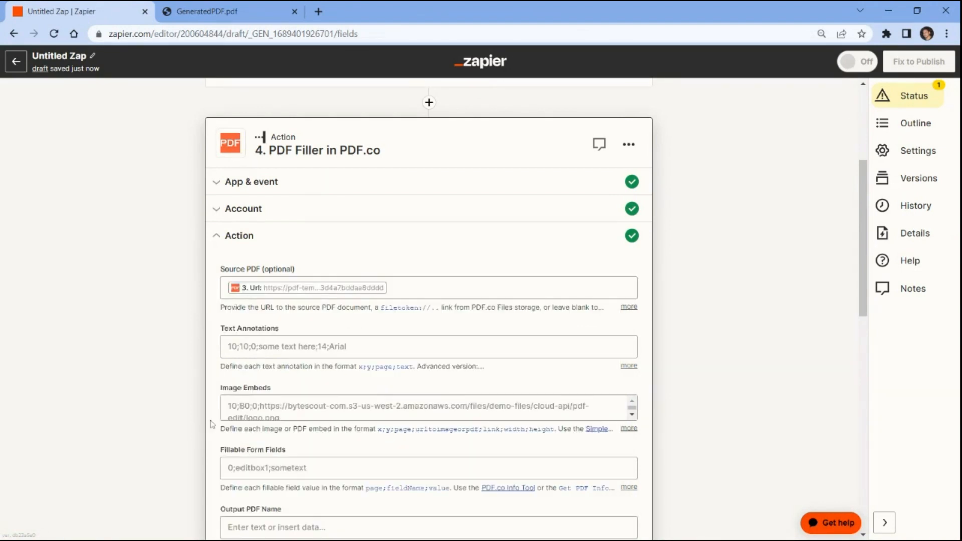
# Step: Add the title annotation 'Sample Generated Document by ChatGPT' at 165;6, page 0, 14 bold Arial
pyautogui.click(250, 340)
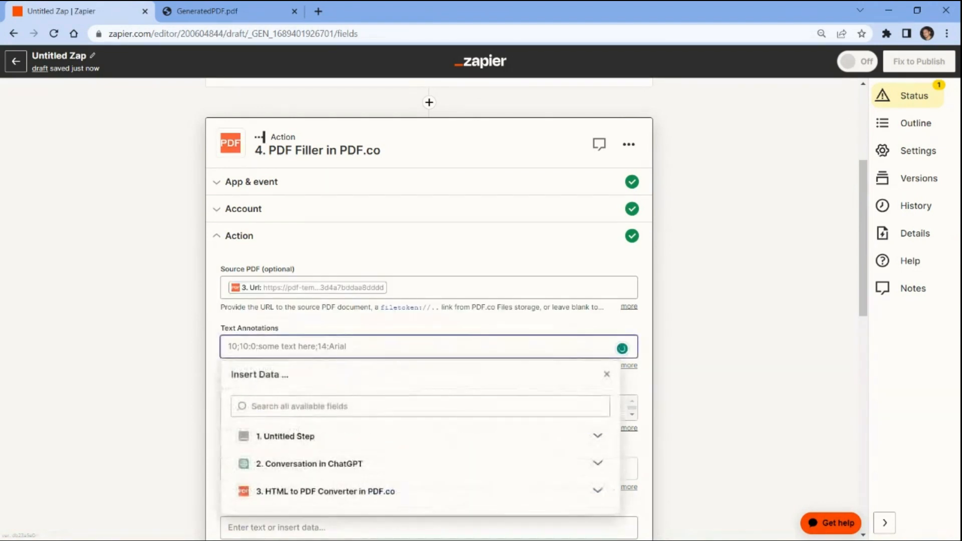
pyautogui.write('165;6;0;')
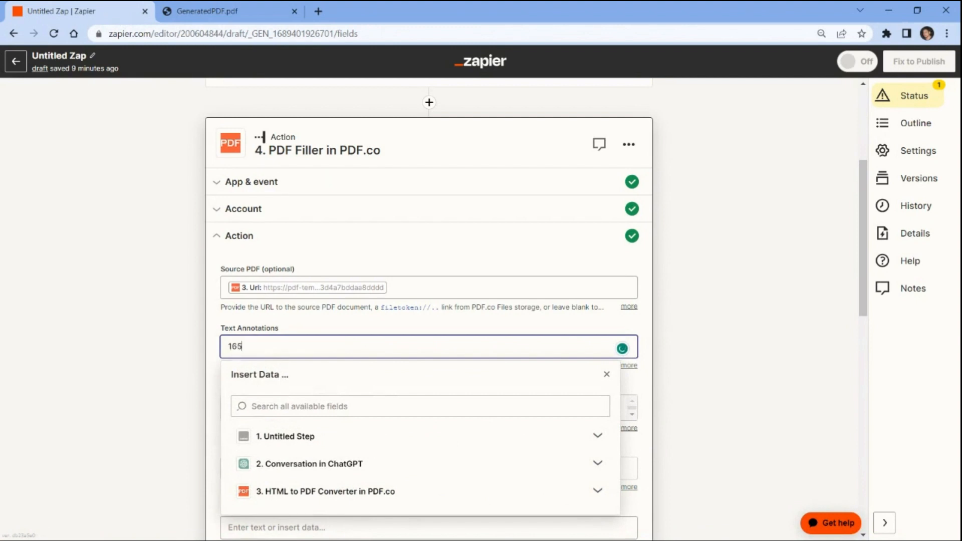
pyautogui.write('Sample Generated Document by ChatGPT')
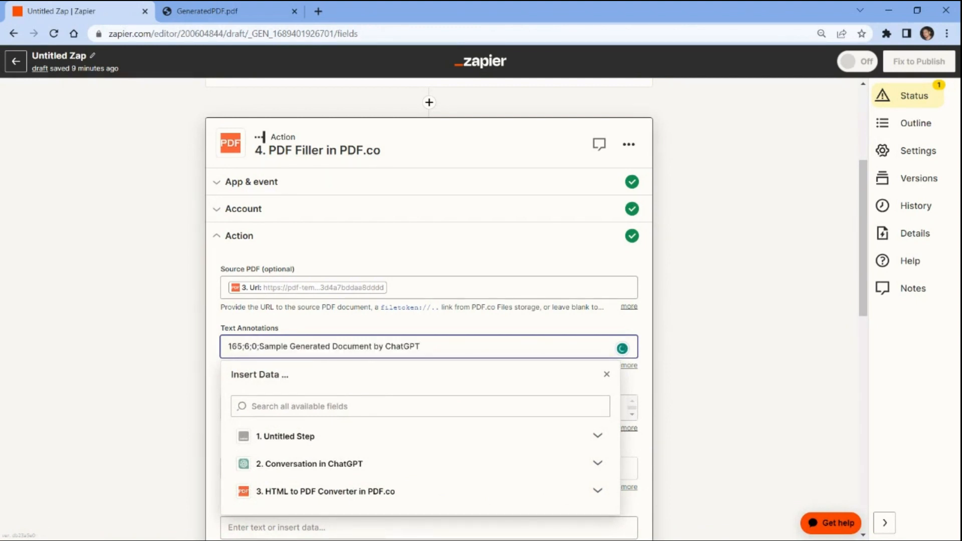
pyautogui.write(';14+bo')
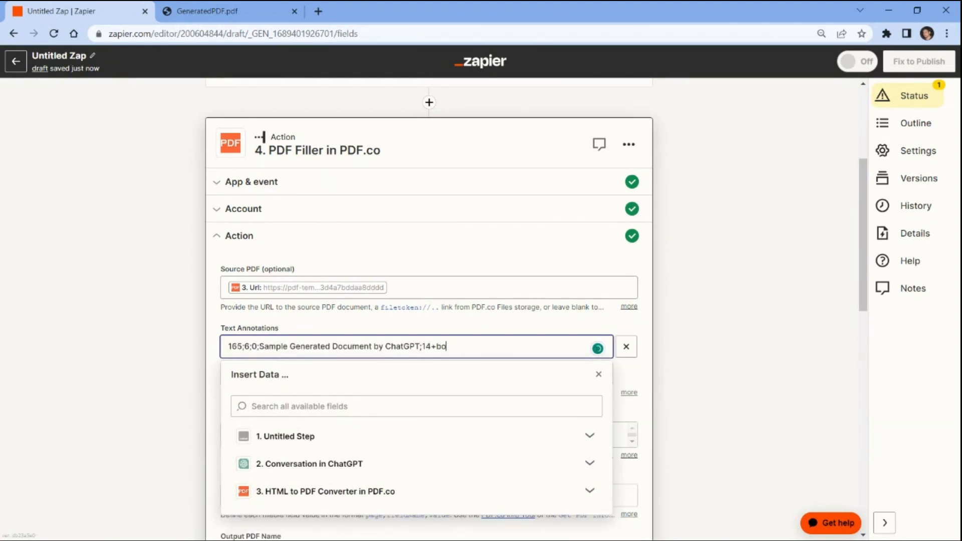
pyautogui.write('ld;Arial')
pyautogui.click(188, 346)
# Step: Add the Notes sentence annotation at 35;545, page 0, 12-point Arial, colour FF0000
pyautogui.click(351, 374)
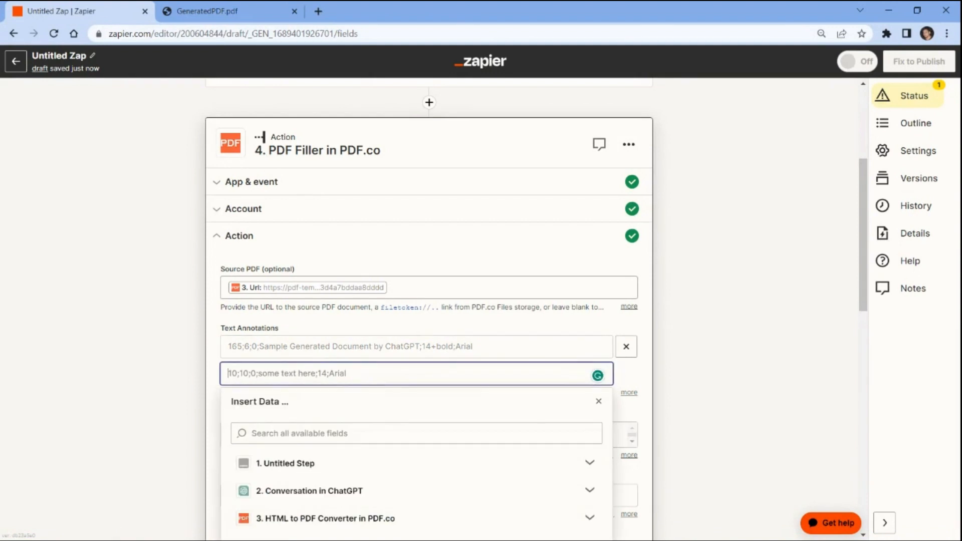
pyautogui.write('35;545;0;')
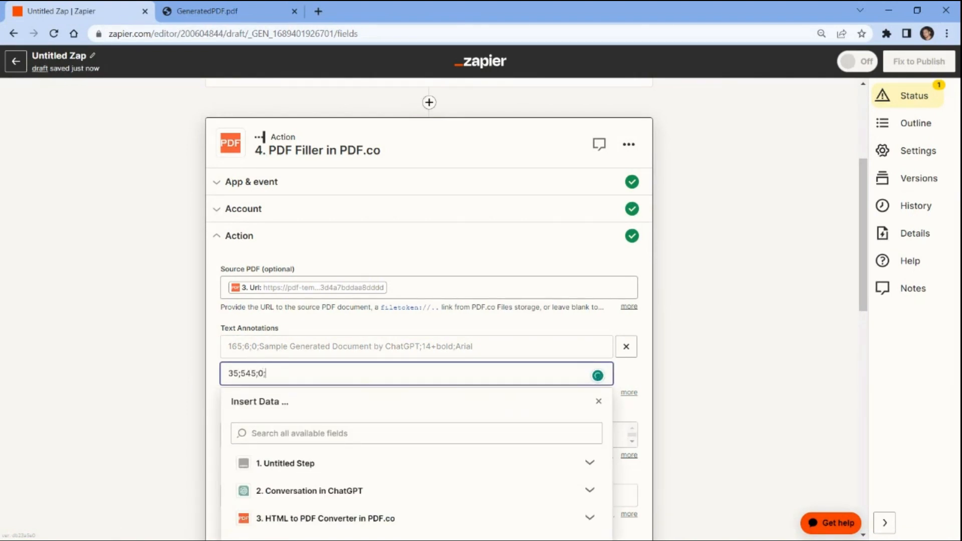
pyautogui.write('Notes: The spread of fakes news on social media can lead to the spread of misinformation.;')
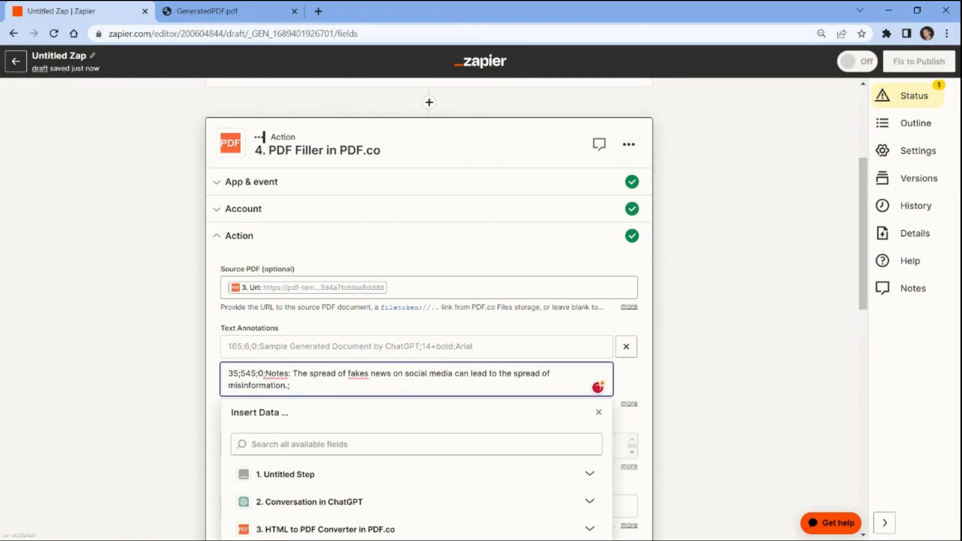
pyautogui.write('12;Aria')
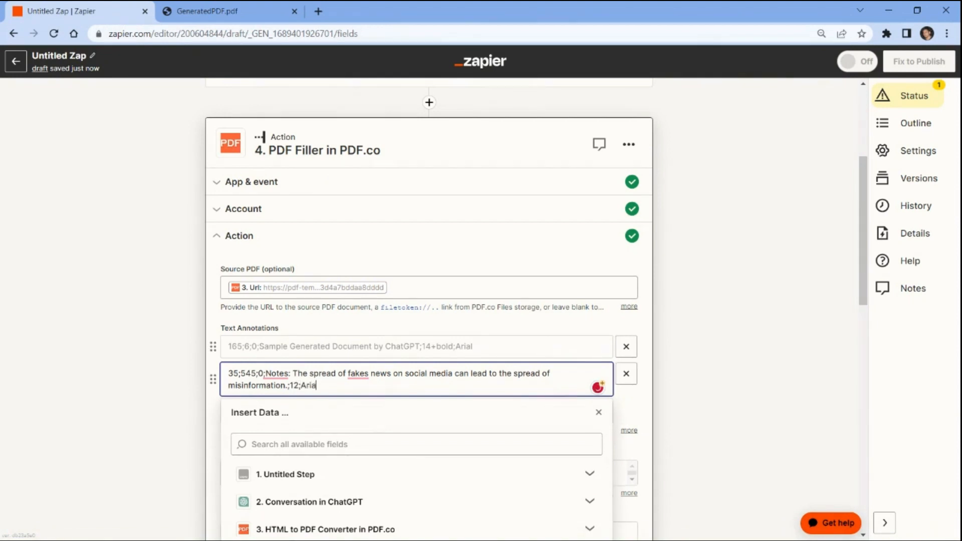
pyautogui.write('l;FF0000')
pyautogui.press('Escape')
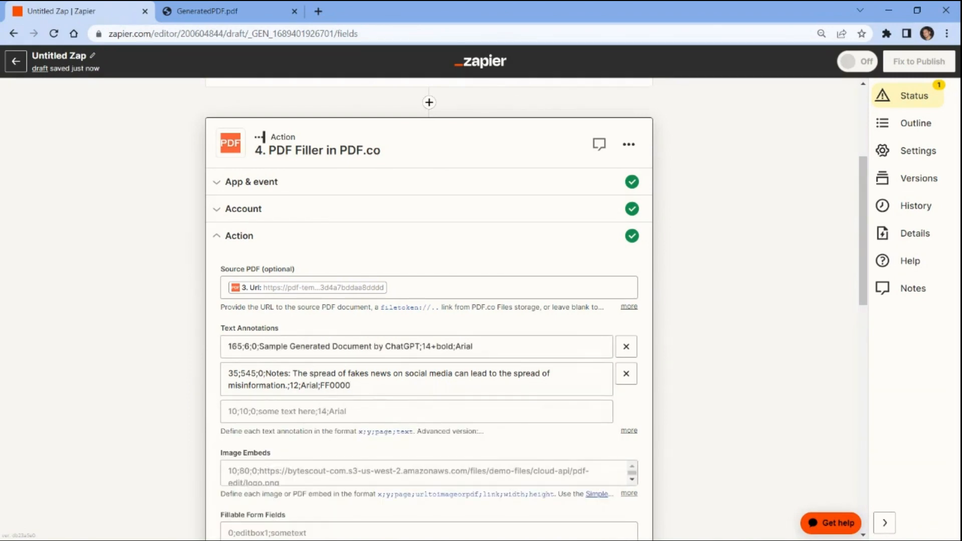
# Step: Test the PDF Filler step, getting status 200 and a new GeneratedPDF.pdf url
pyautogui.scroll(-15, 324, 414)
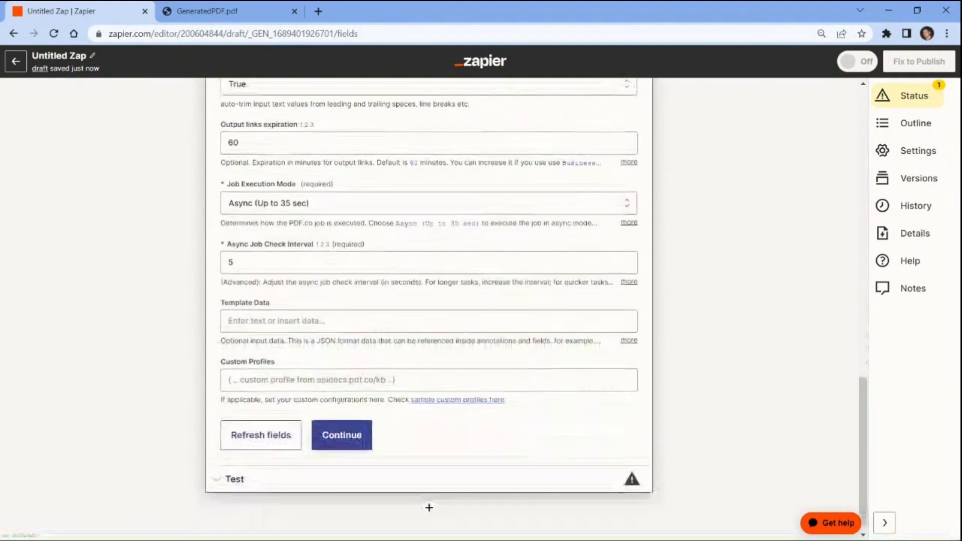
pyautogui.click(324, 416)
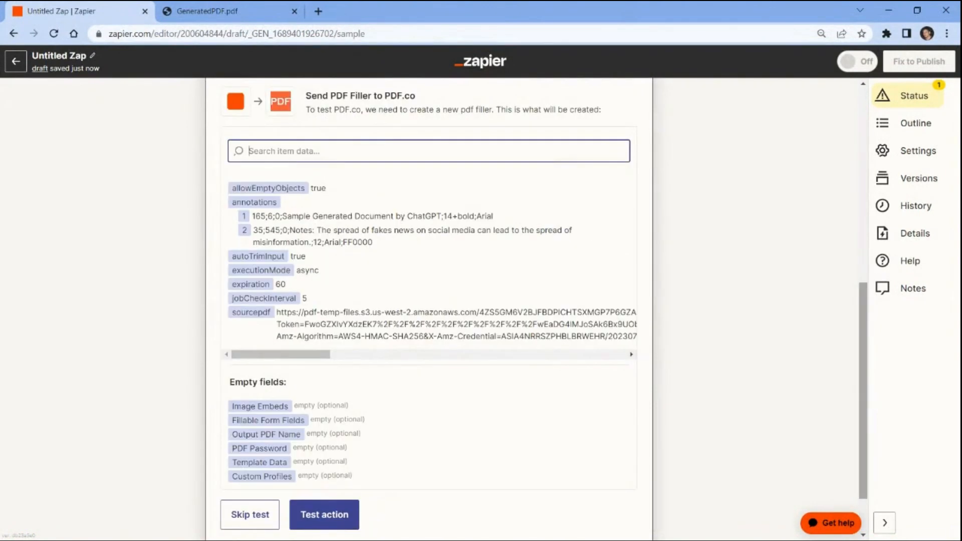
pyautogui.click(327, 518)
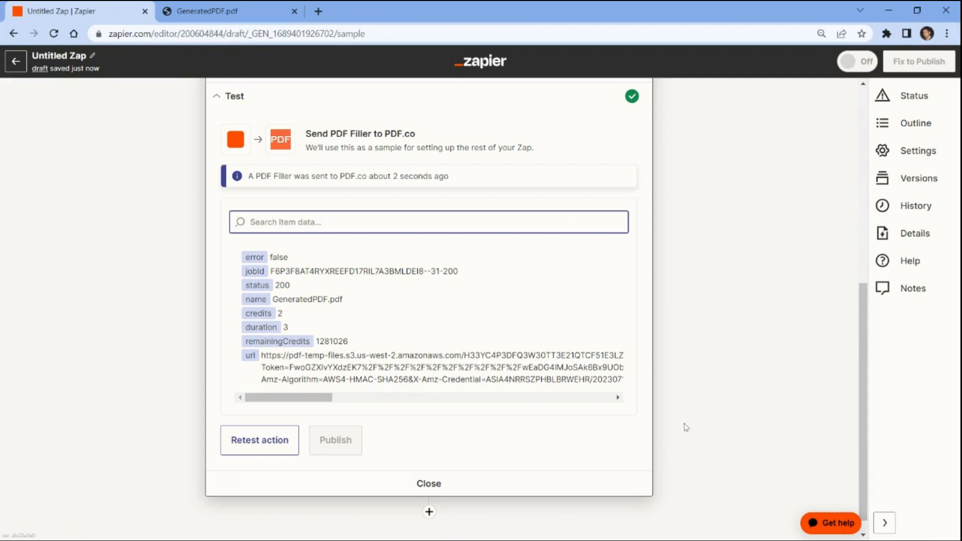
pyautogui.tripleClick(500, 377)
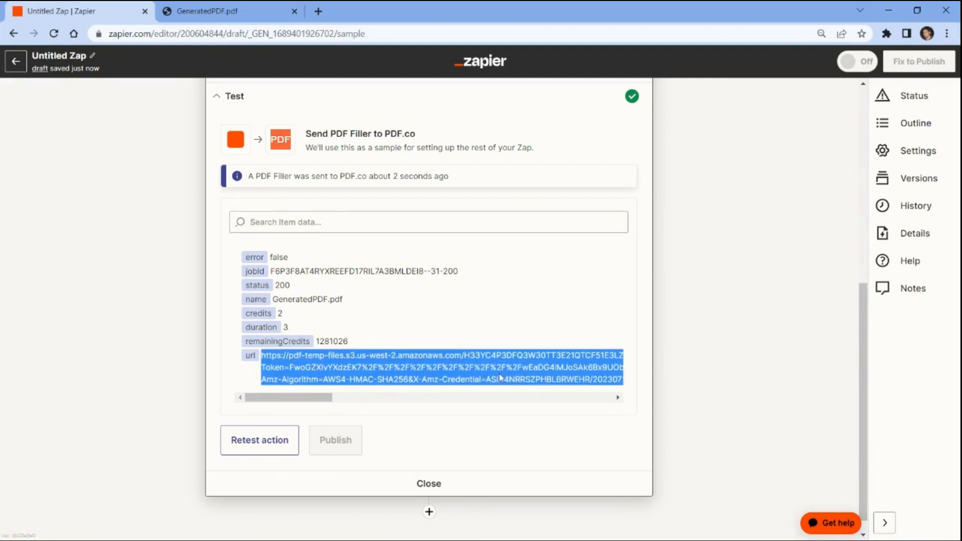
# Step: Open the generated GeneratedPDF.pdf URL in a new Chrome tab
pyautogui.hotkey('ctrl', 't')
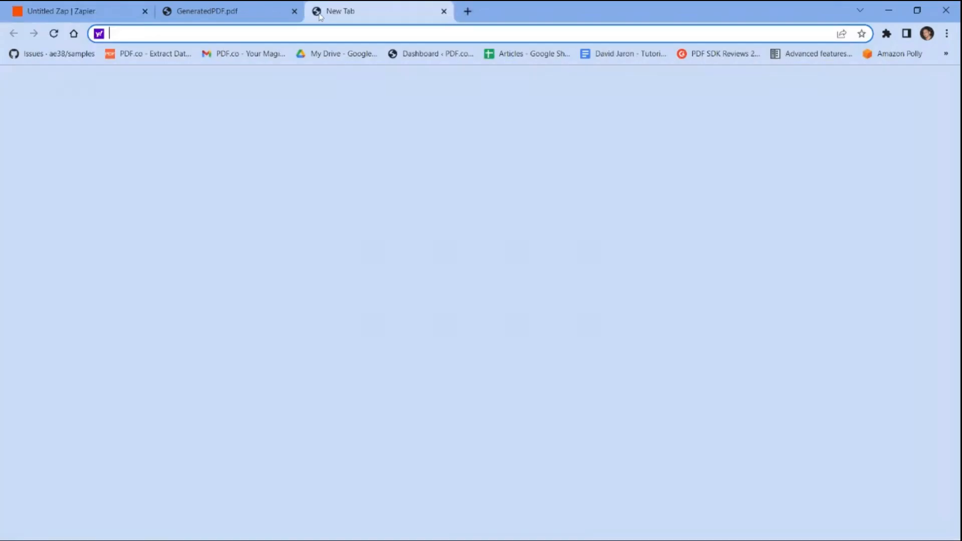
pyautogui.hotkey('ctrl', 'v')
pyautogui.press('Return')
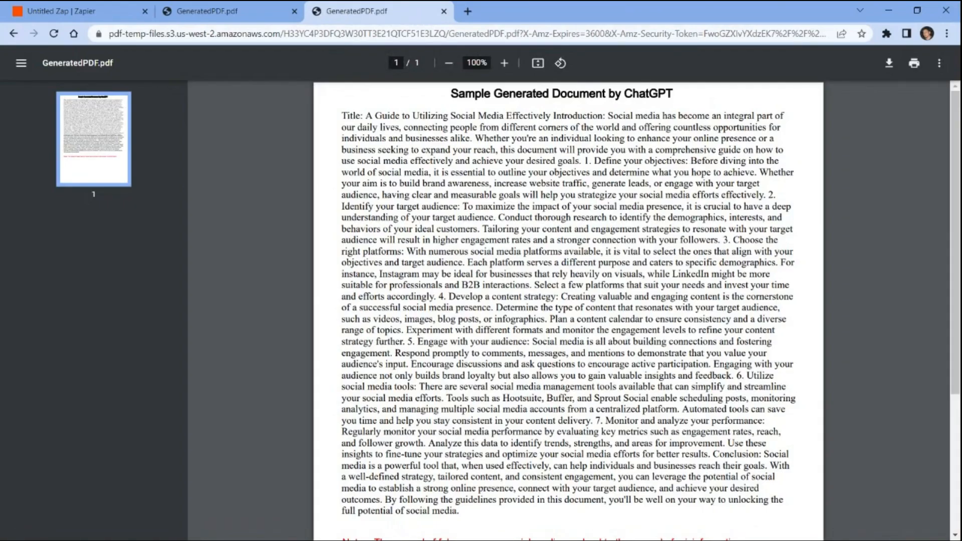
# Step: Highlight the bold ChatGPT title and the red Notes line in the PDF
pyautogui.moveTo(451, 94); pyautogui.dragTo(673, 94)
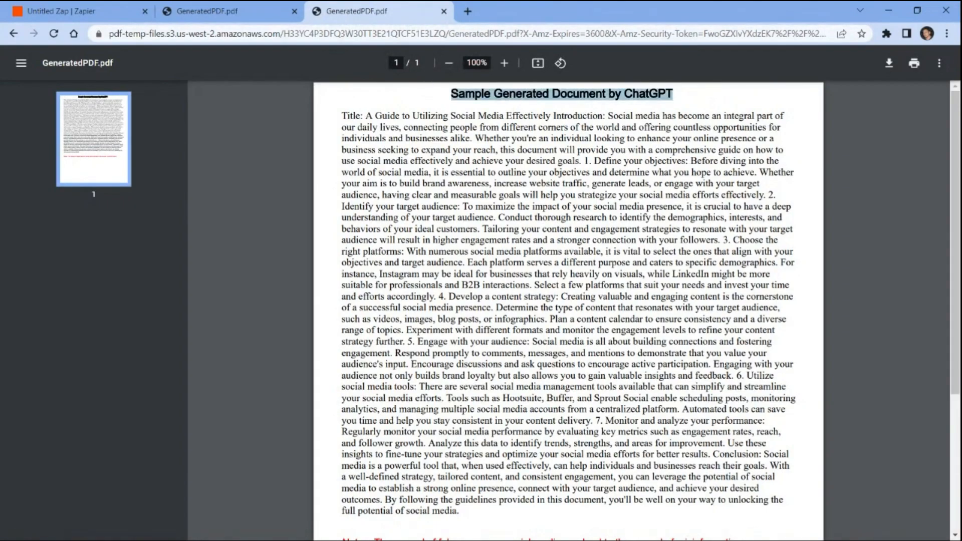
pyautogui.scroll(-5, 569, 311)
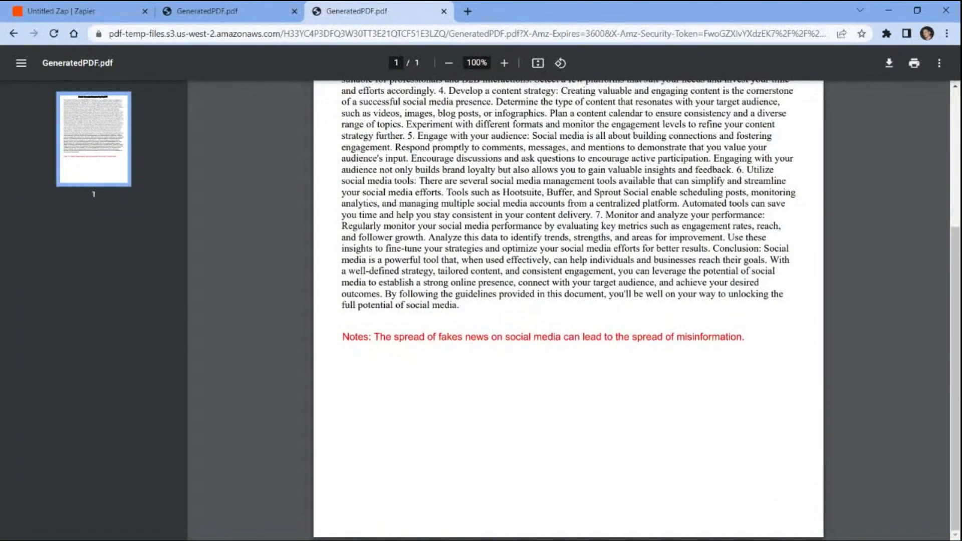
pyautogui.moveTo(343, 337); pyautogui.dragTo(744, 337)
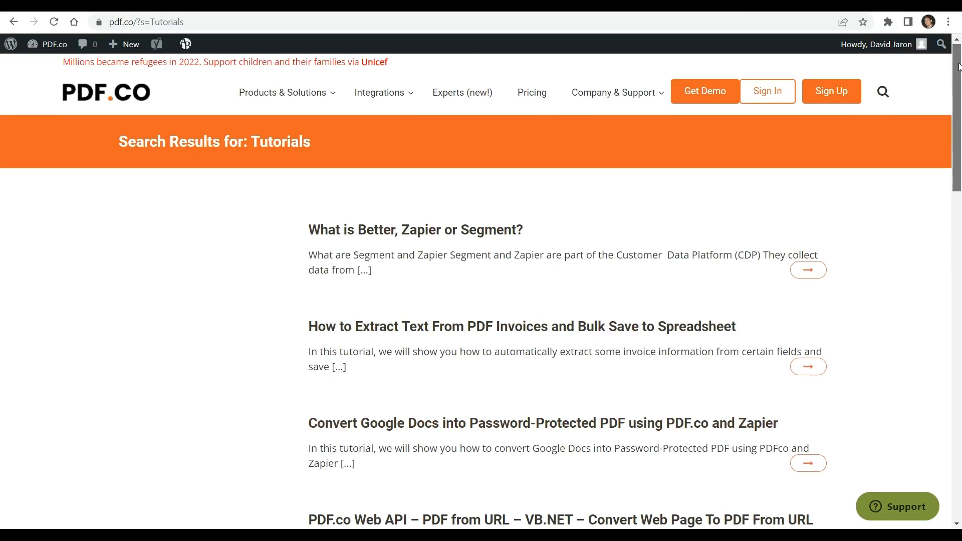
pyautogui.scroll(-1, 952, 95)
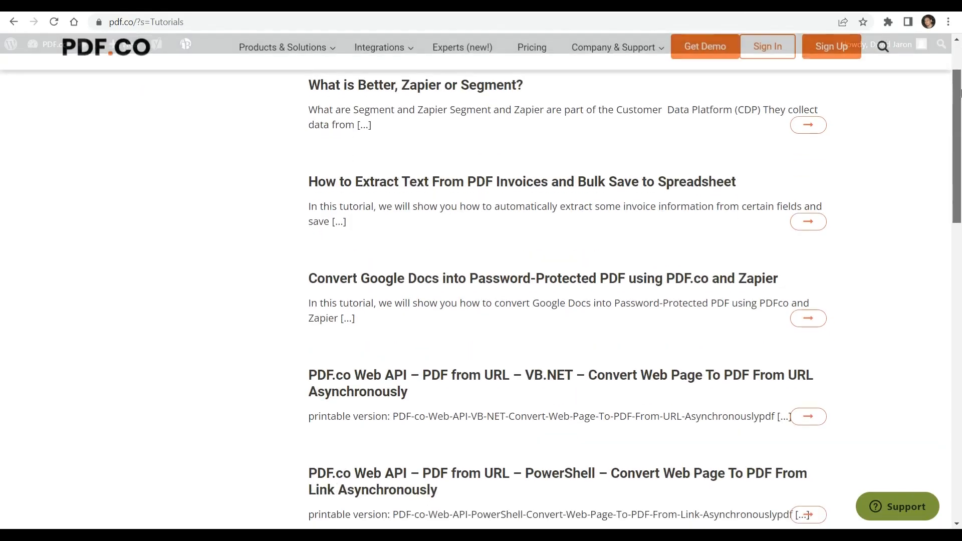
# Step: Scroll the PDF.co Tutorials search results to browse the Zapier guides
pyautogui.moveTo(960, 93); pyautogui.dragTo(960, 200)
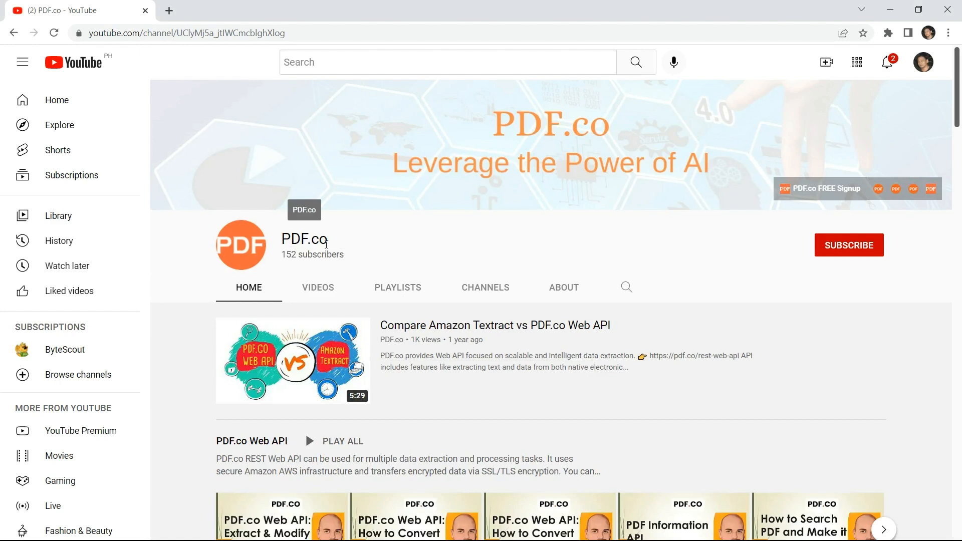
# Step: Subscribe to the PDF.co YouTube channel with notifications set to All
pyautogui.moveTo(959, 133); pyautogui.dragTo(960, 275)
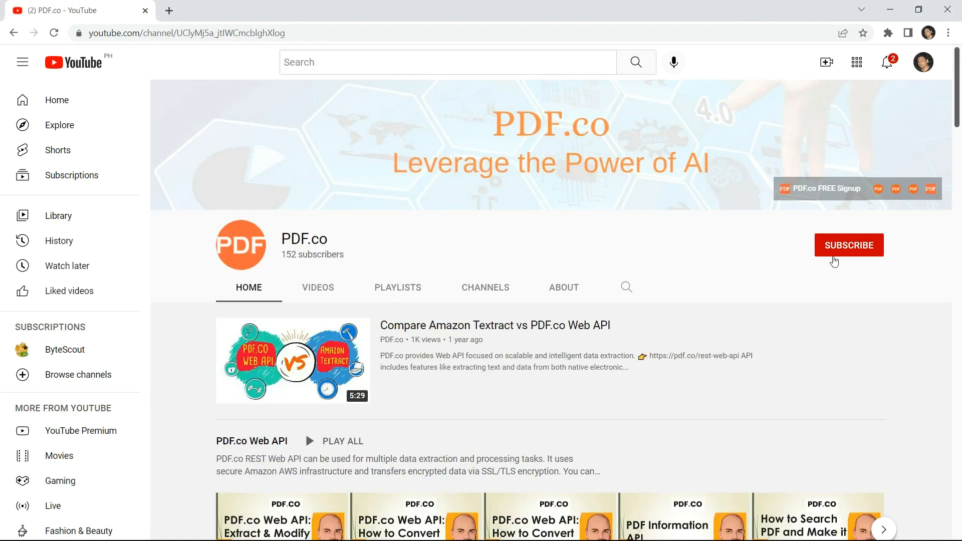
pyautogui.click(860, 246)
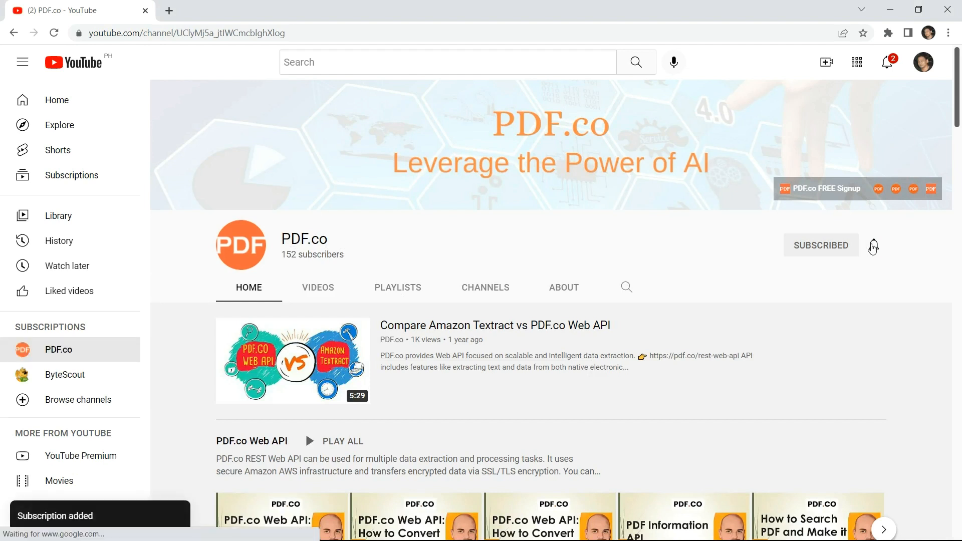
pyautogui.click(874, 245)
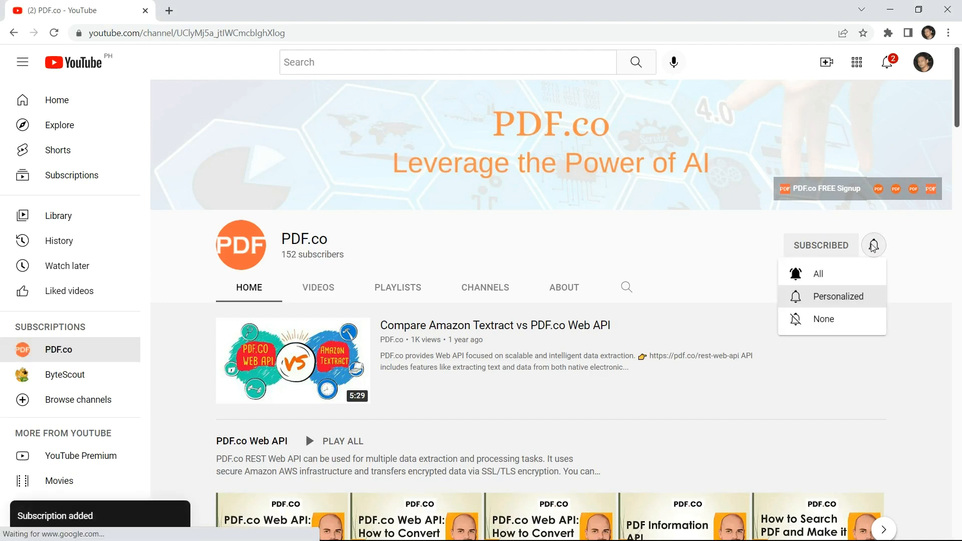
pyautogui.click(826, 275)
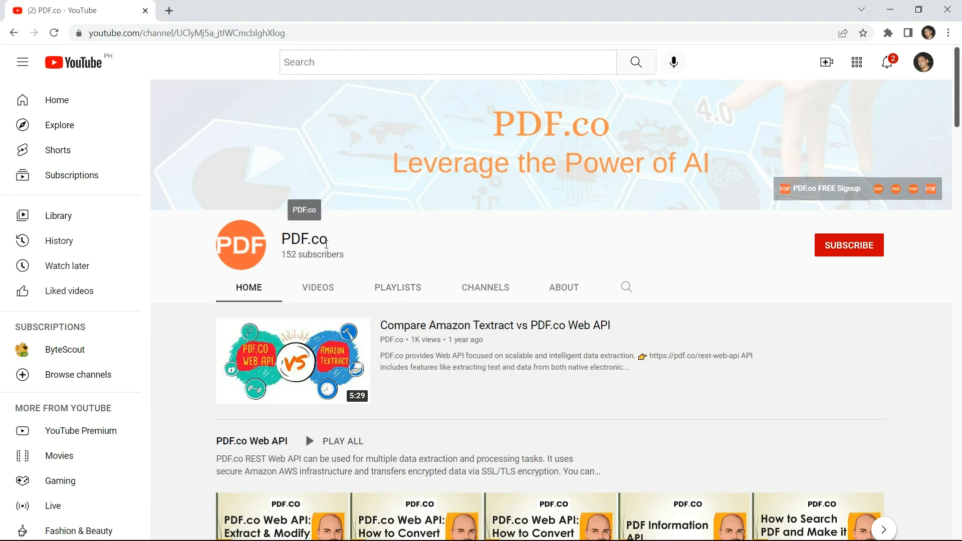
pyautogui.click(861, 246)
pyautogui.click(874, 245)
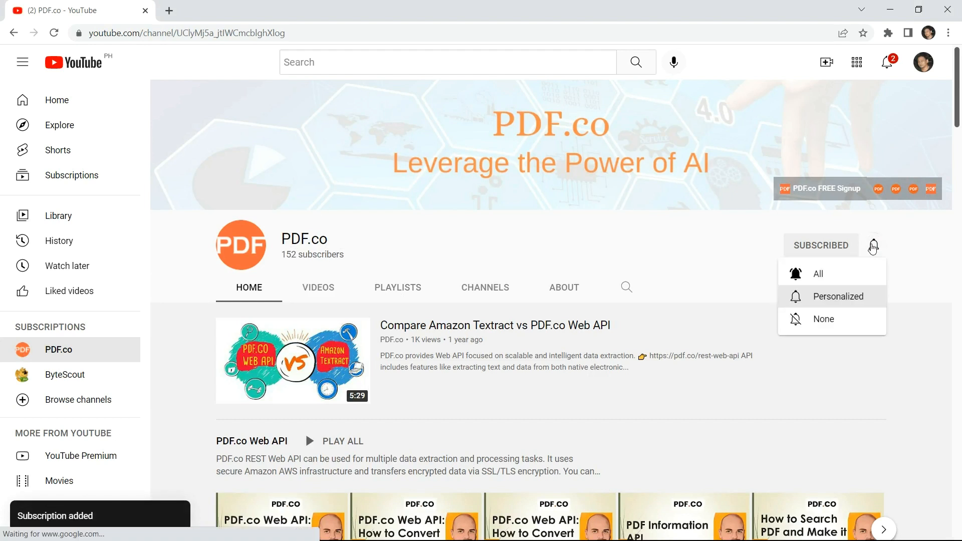
pyautogui.click(825, 274)
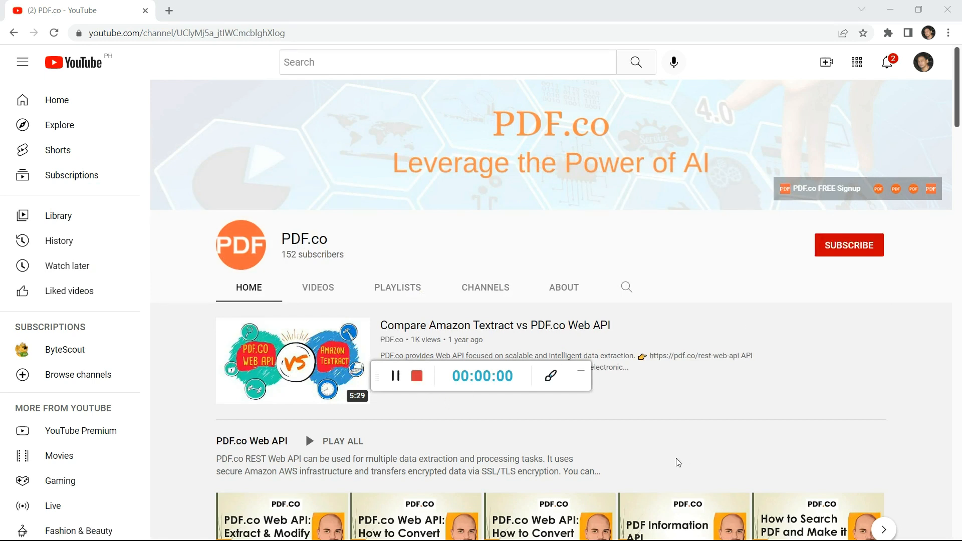
pyautogui.click(581, 372)
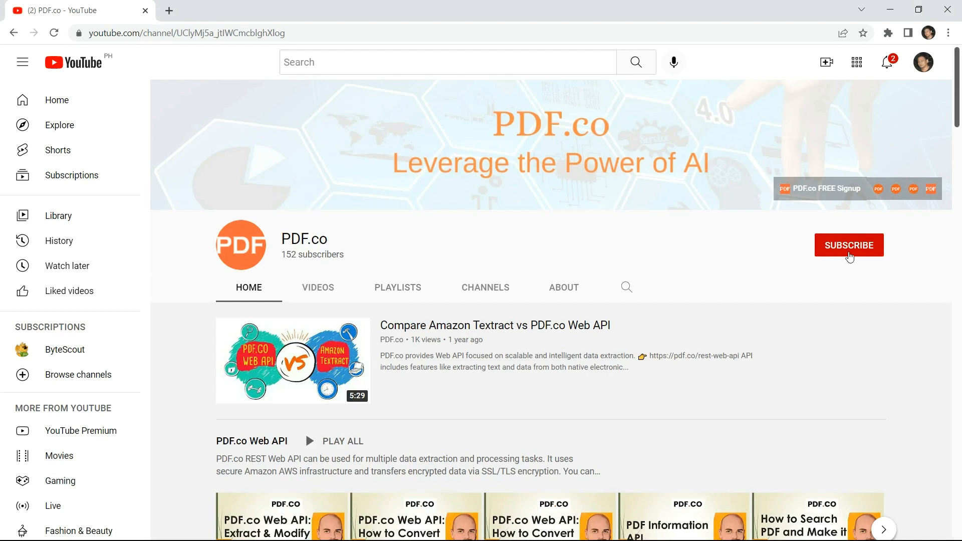
pyautogui.click(860, 246)
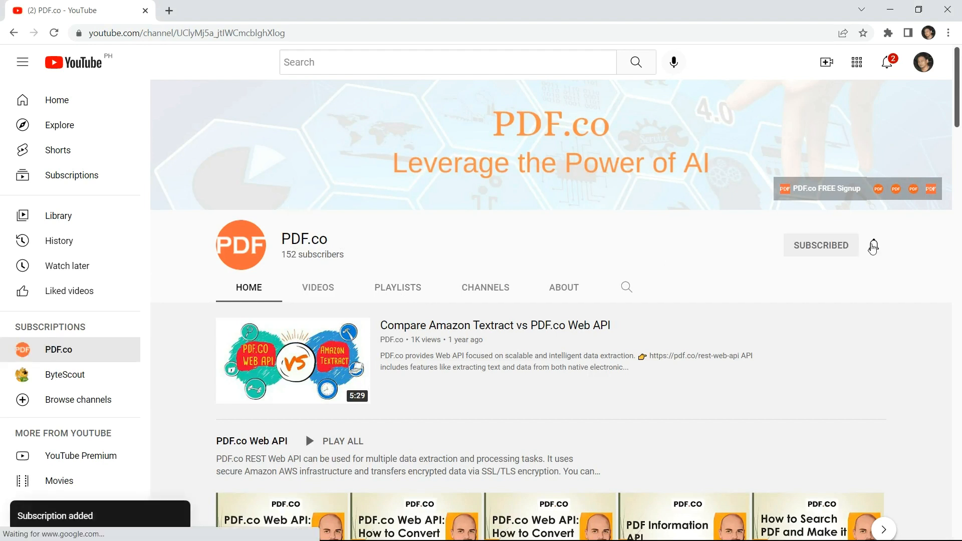
pyautogui.click(874, 245)
pyautogui.click(825, 276)
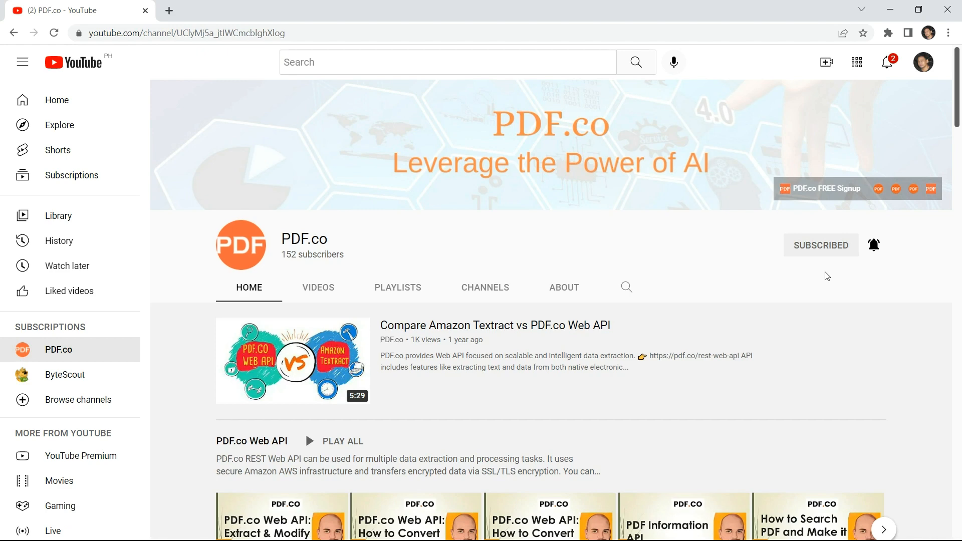
pyautogui.hotkey('alt', 'Tab')
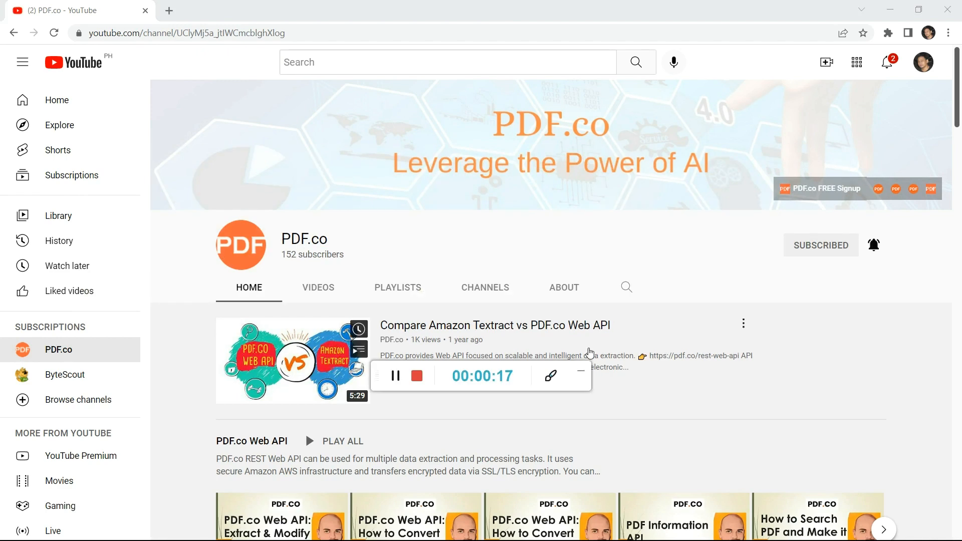